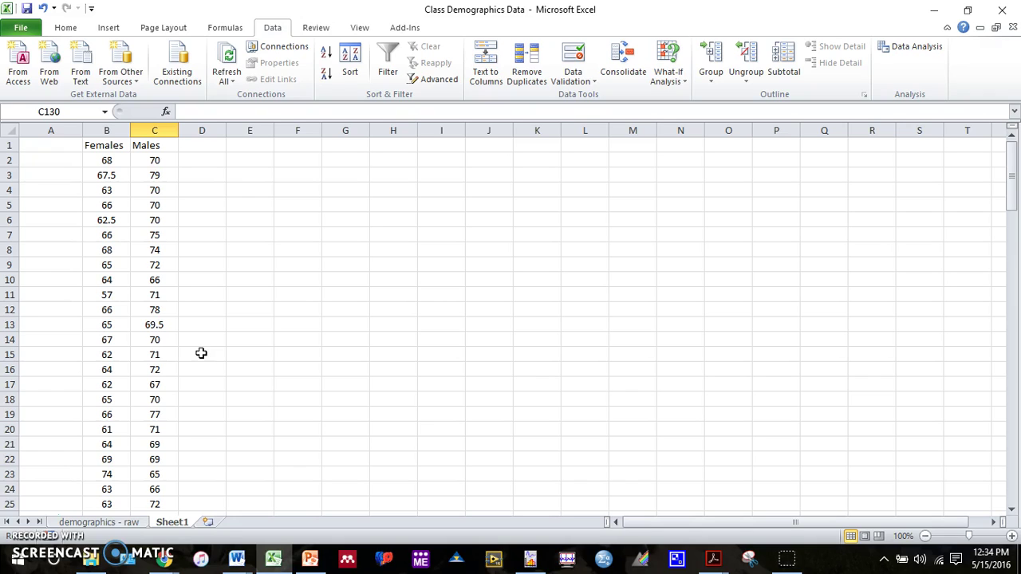
Enter =AVERAGE(B2:B117) in B119 for the female mean height, 65.18966.
{"action": "scroll", "coordinate": [180, 231], "scroll_direction": "down", "scroll_amount": 2}
{"action": "scroll", "coordinate": [181, 231], "scroll_direction": "up", "scroll_amount": 2}
{"action": "scroll", "coordinate": [181, 232], "scroll_direction": "down", "scroll_amount": 3}
{"action": "scroll", "coordinate": [180, 230], "scroll_direction": "down", "scroll_amount": 8}
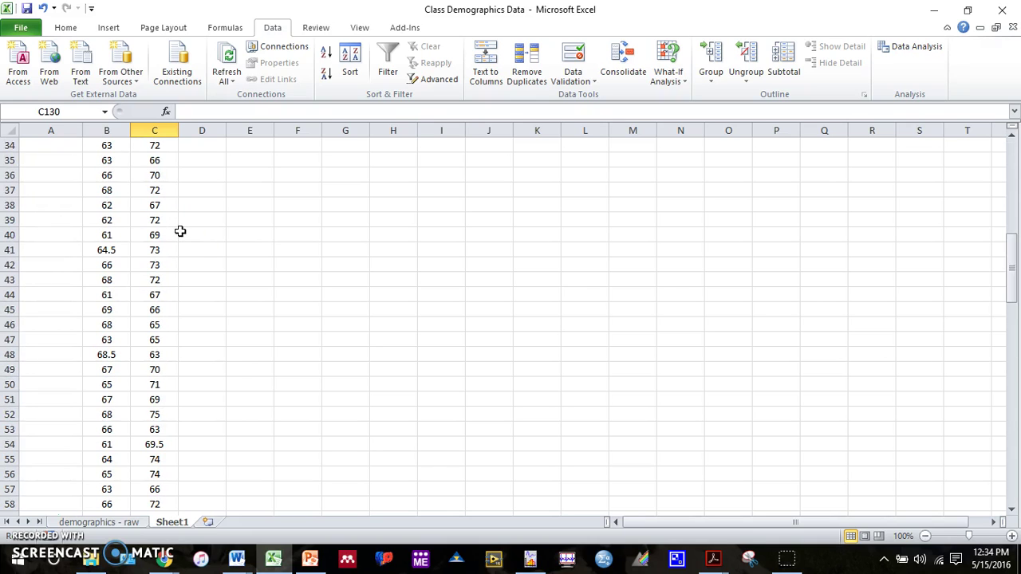
{"action": "scroll", "coordinate": [180, 231], "scroll_direction": "down", "scroll_amount": 20}
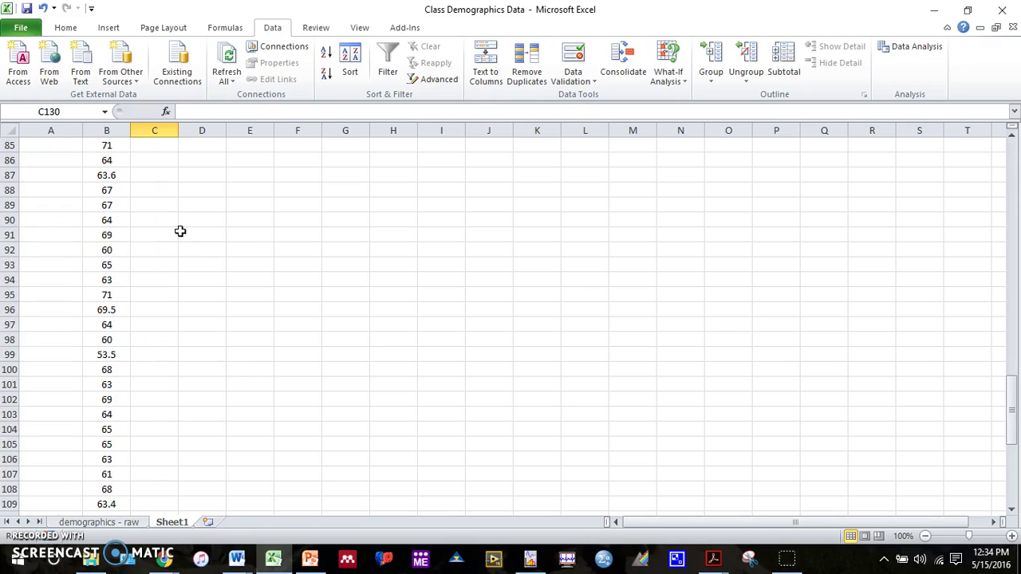
{"action": "scroll", "coordinate": [181, 231], "scroll_direction": "down", "scroll_amount": 2}
{"action": "scroll", "coordinate": [180, 231], "scroll_direction": "up", "scroll_amount": 1}
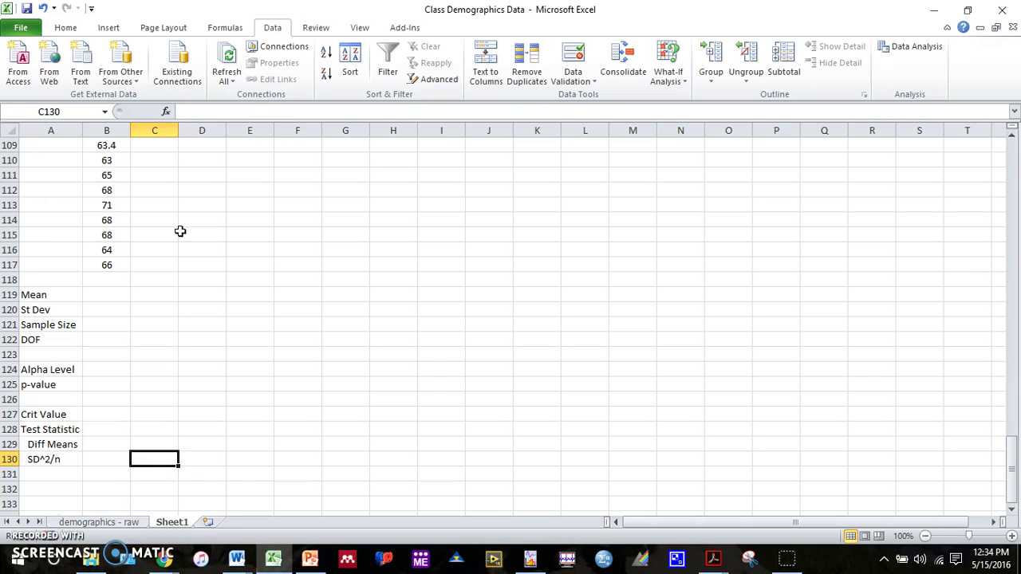
{"action": "left_click", "coordinate": [106, 295]}
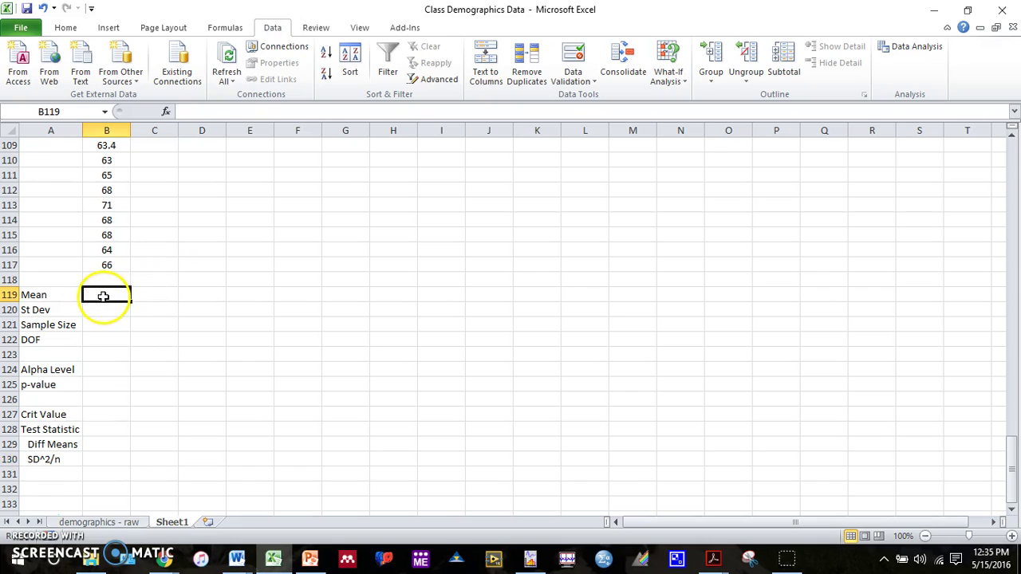
{"action": "type", "text": "="}
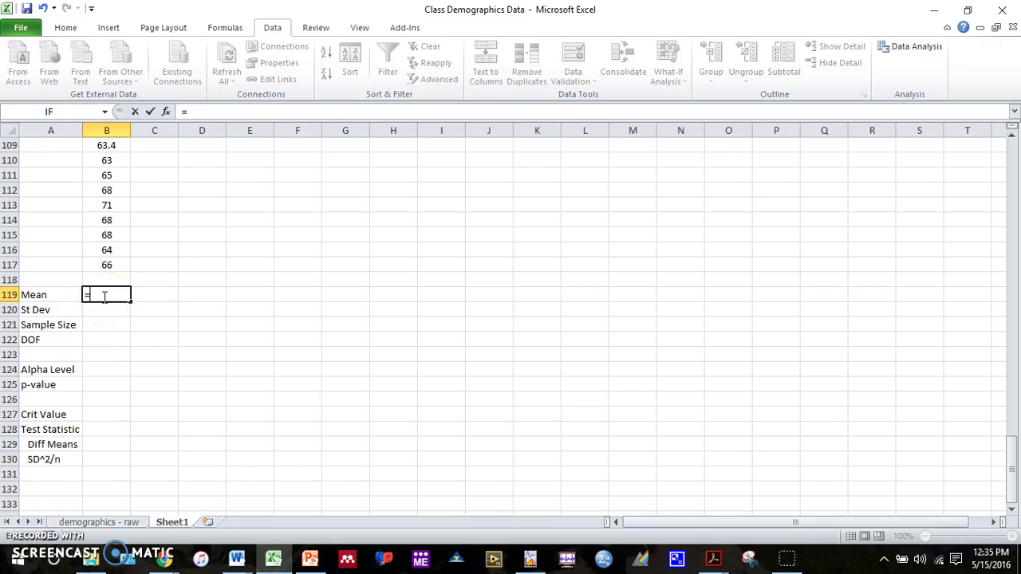
{"action": "type", "text": "AVERAG"}
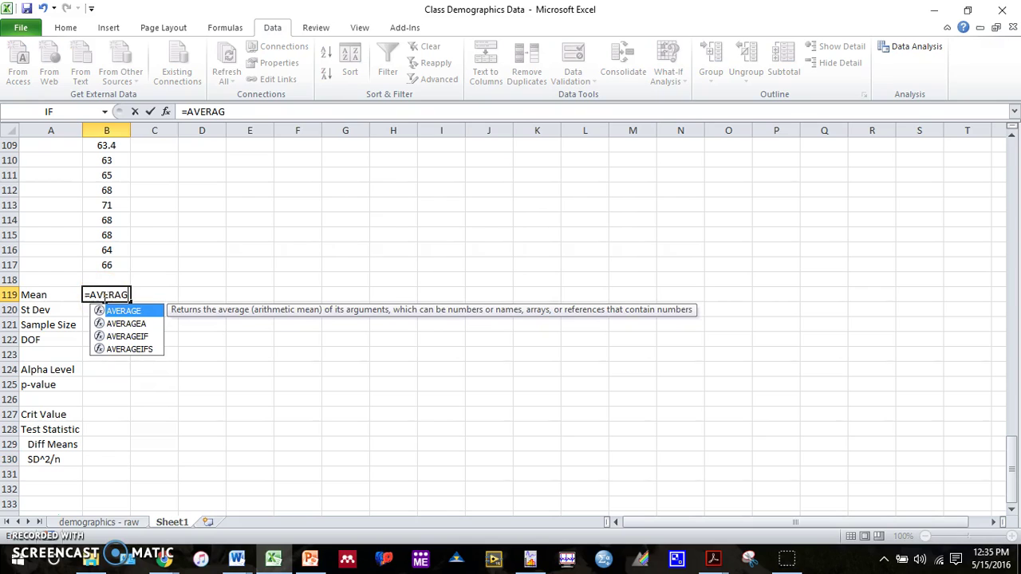
{"action": "type", "text": "E("}
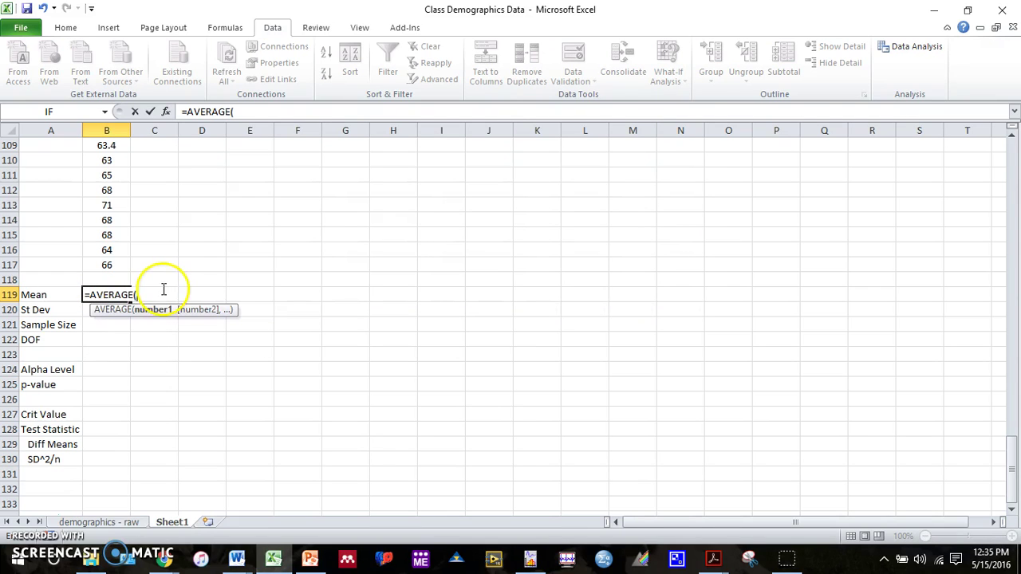
{"action": "left_click_drag", "start_coordinate": [108, 265], "coordinate": [133, 171]}
{"action": "key", "text": "Return"}
Fill the mean formula right into C119, giving the male mean 69.87705.
{"action": "scroll", "coordinate": [146, 249], "scroll_direction": "down", "scroll_amount": 4}
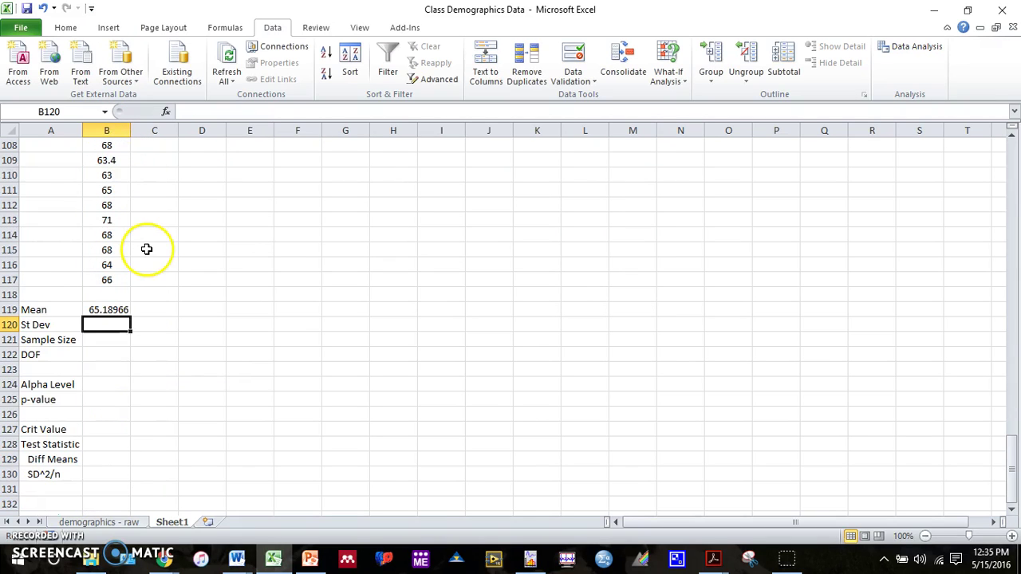
{"action": "left_click", "coordinate": [114, 310]}
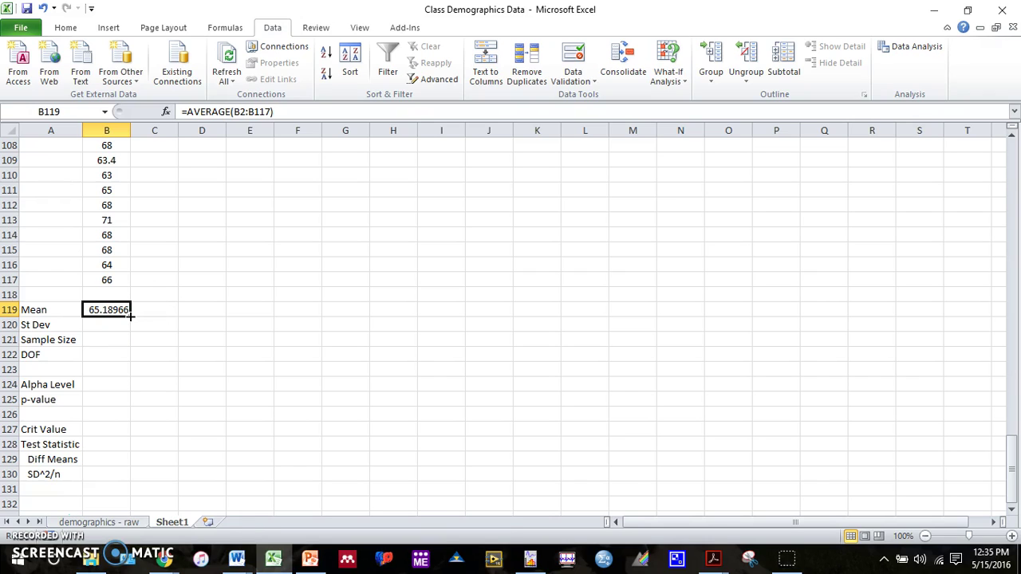
{"action": "left_click_drag", "start_coordinate": [131, 316], "coordinate": [182, 325]}
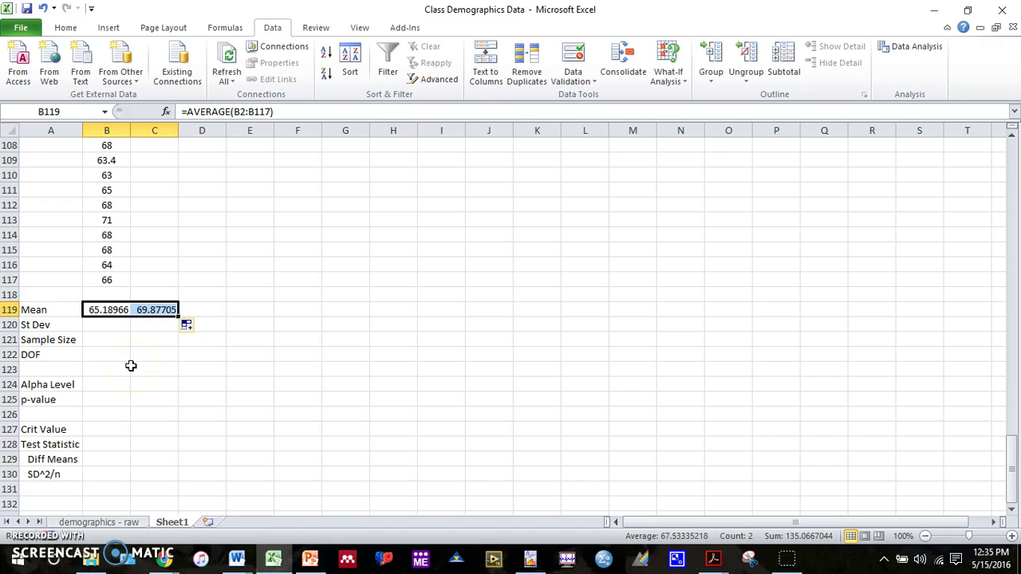
{"action": "left_click", "coordinate": [107, 323]}
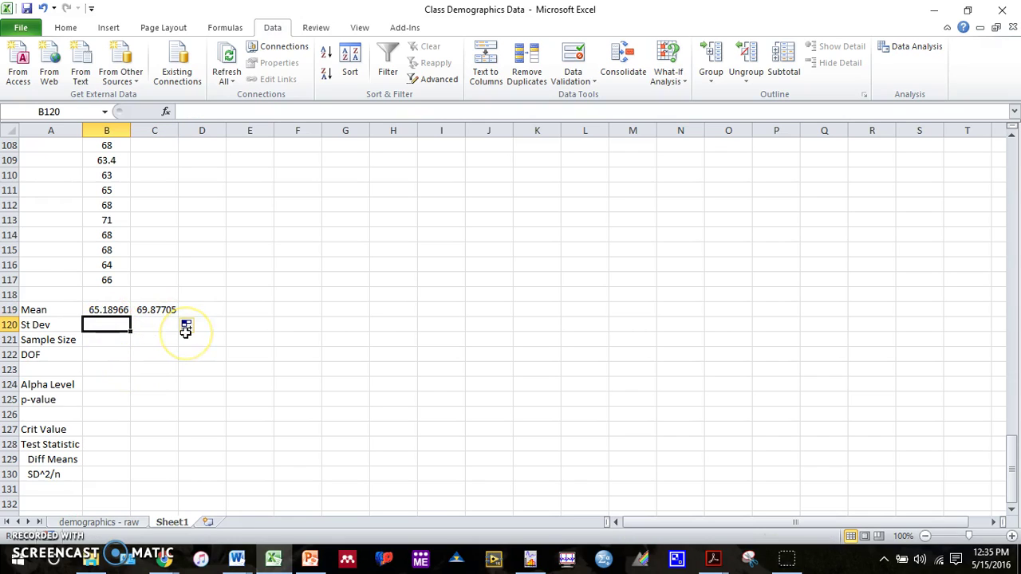
Enter =STDEV(B2:B117) in B120 for the female standard deviation, 3.055071.
{"action": "type", "text": "="}
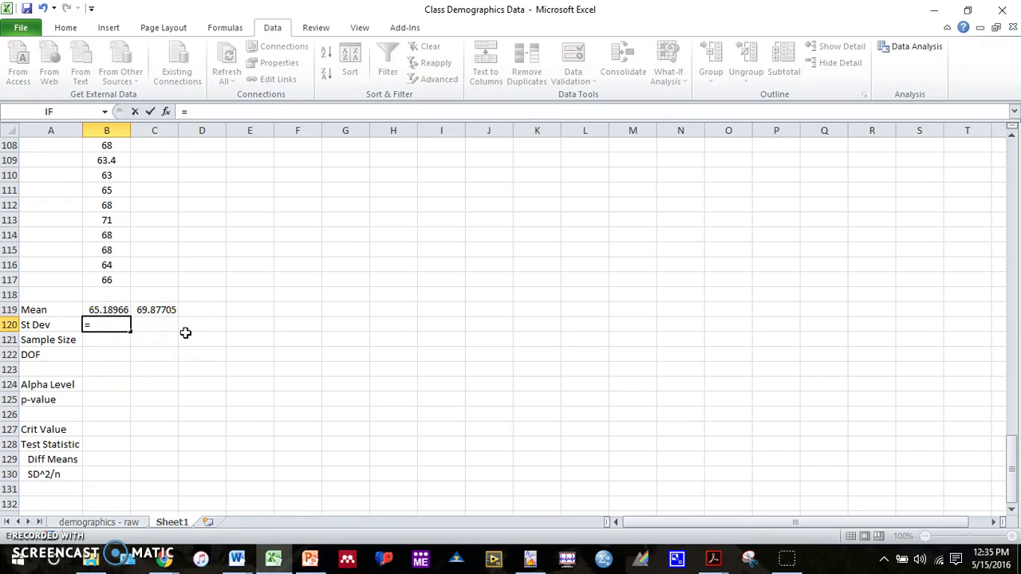
{"action": "type", "text": "STDEV("}
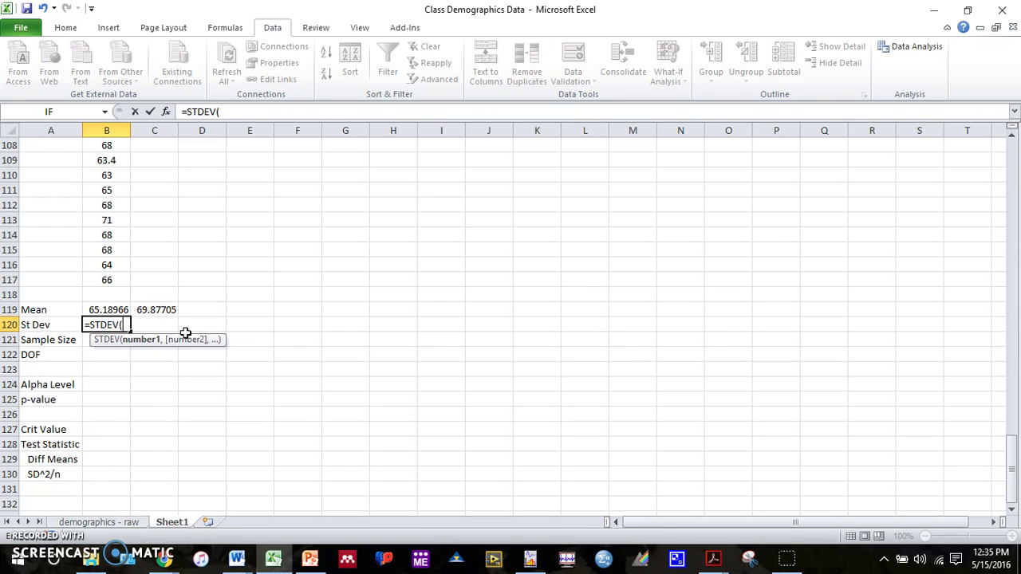
{"action": "left_click", "coordinate": [112, 280]}
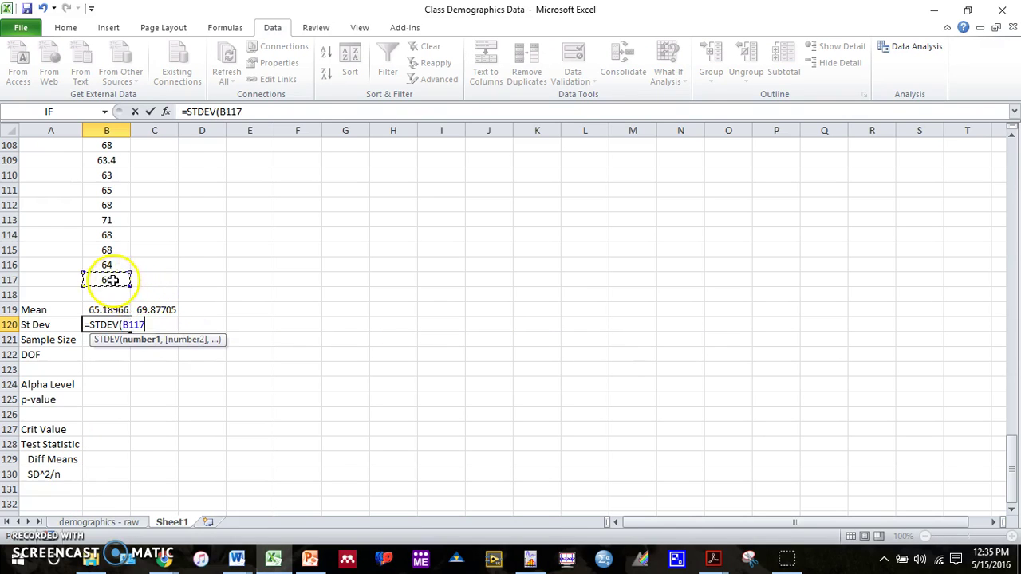
{"action": "left_click_drag", "start_coordinate": [111, 280], "coordinate": [104, 160]}
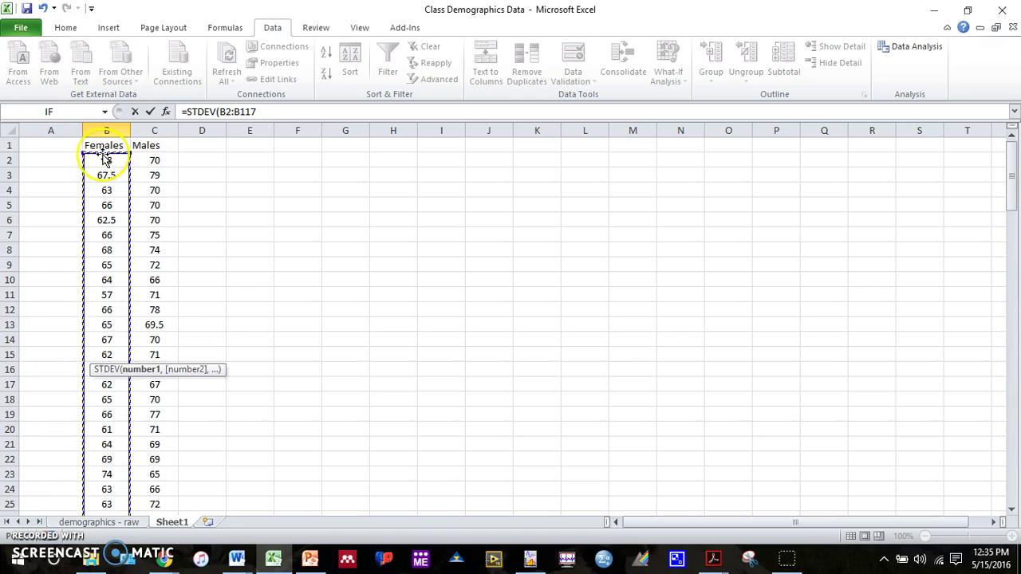
{"action": "key", "text": "Return"}
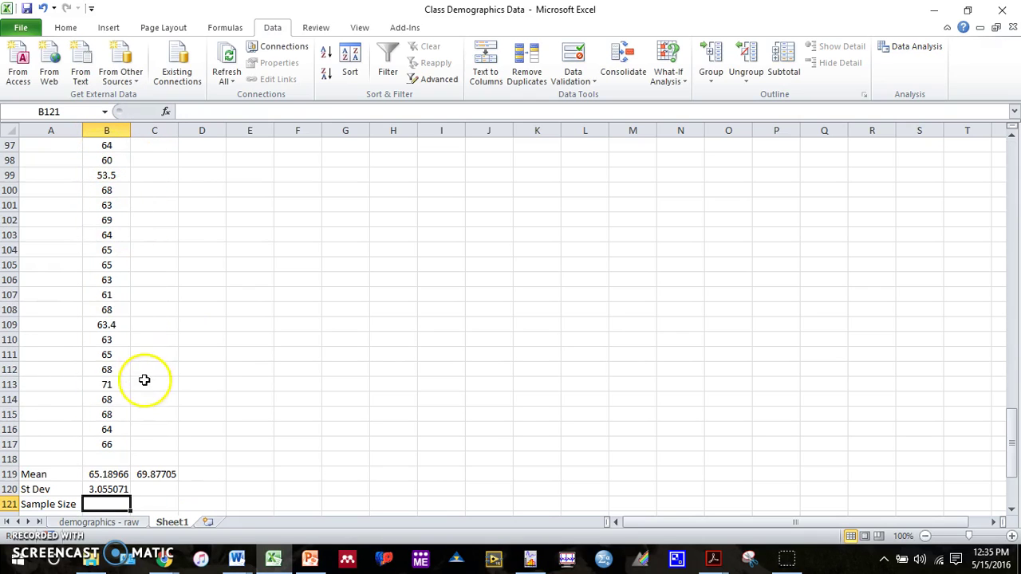
Fill the STDEV formula into C120, giving the male standard deviation 3.600527.
{"action": "scroll", "coordinate": [144, 381], "scroll_direction": "down", "scroll_amount": 2}
{"action": "left_click", "coordinate": [118, 401]}
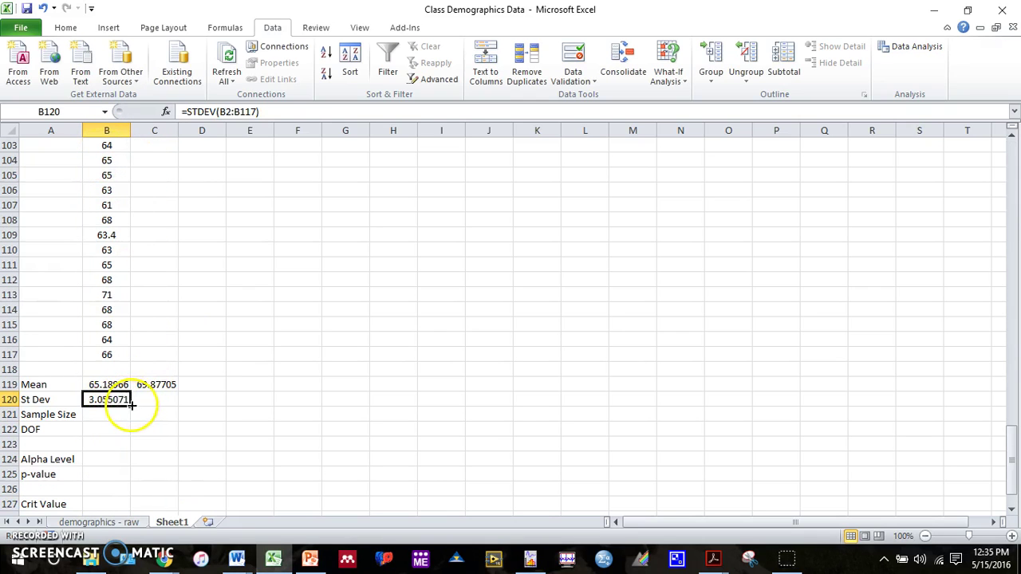
{"action": "left_click_drag", "start_coordinate": [131, 404], "coordinate": [165, 405]}
{"action": "left_click", "coordinate": [165, 431]}
{"action": "scroll", "coordinate": [167, 424], "scroll_direction": "down", "scroll_amount": 1}
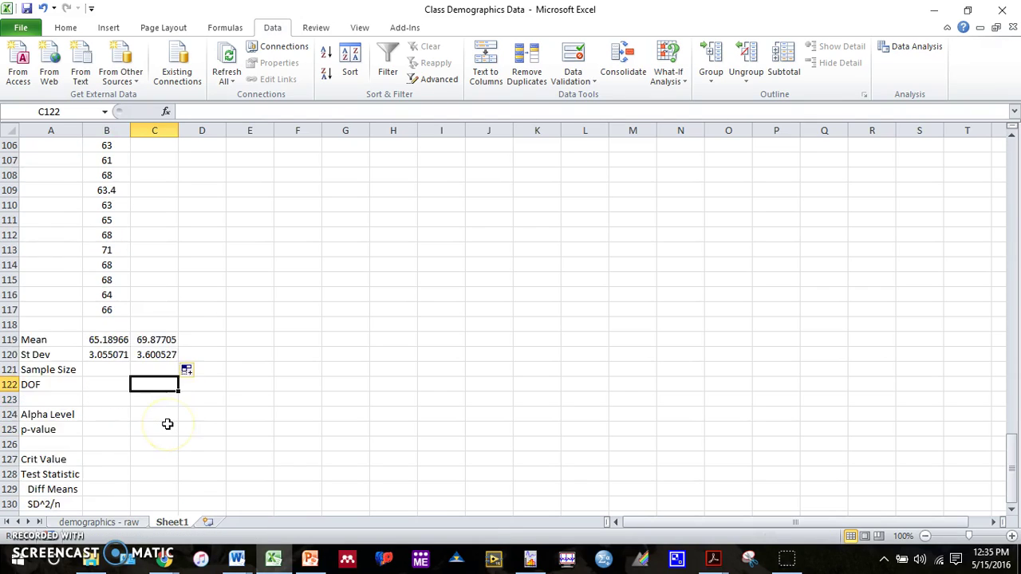
{"action": "scroll", "coordinate": [167, 424], "scroll_direction": "down", "scroll_amount": 1}
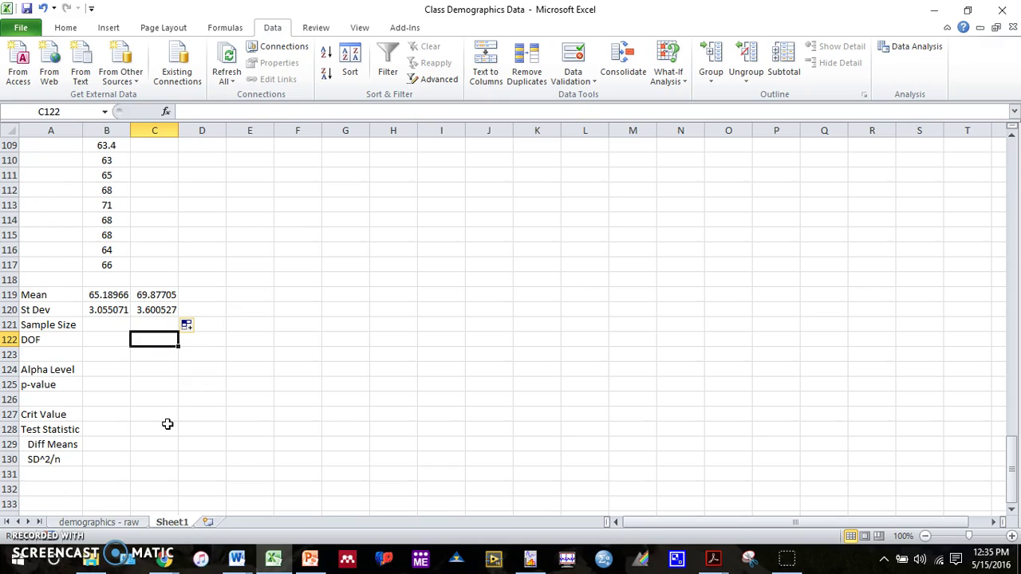
Enter =COUNT(B2:B117) in B121 for the female sample size, 116.
{"action": "scroll", "coordinate": [178, 362], "scroll_direction": "up", "scroll_amount": 20}
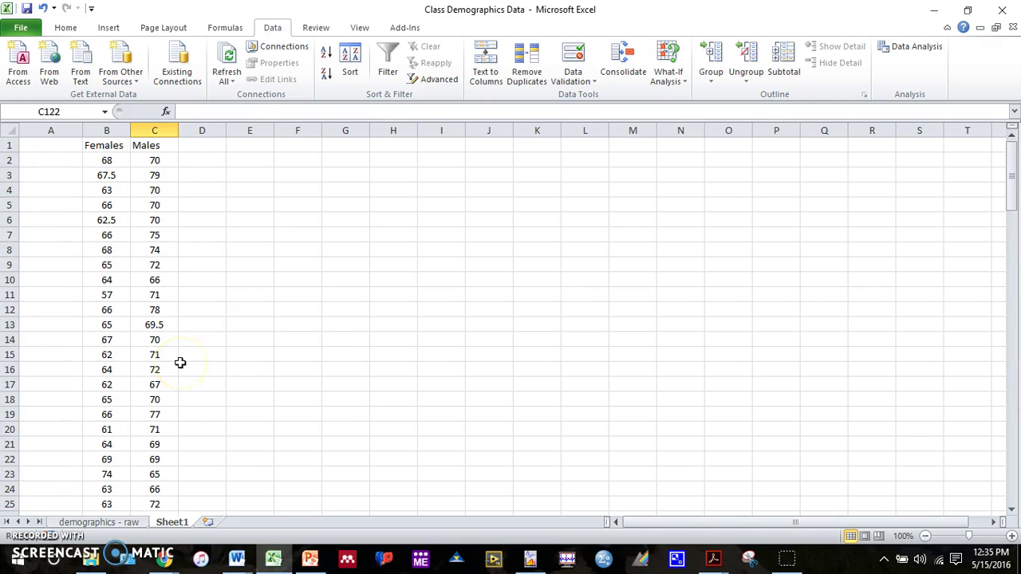
{"action": "scroll", "coordinate": [180, 365], "scroll_direction": "down", "scroll_amount": 20}
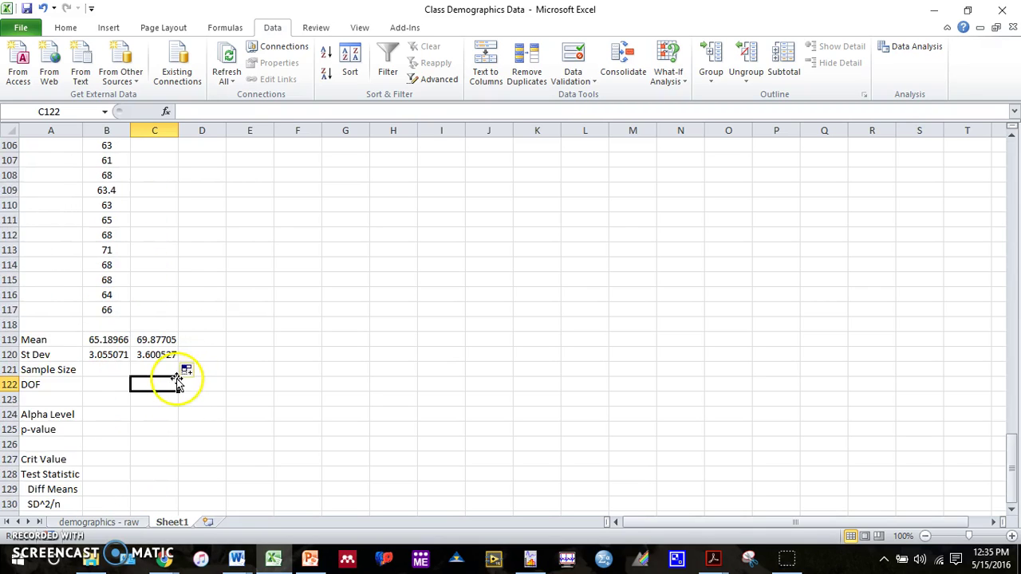
{"action": "left_click", "coordinate": [124, 371]}
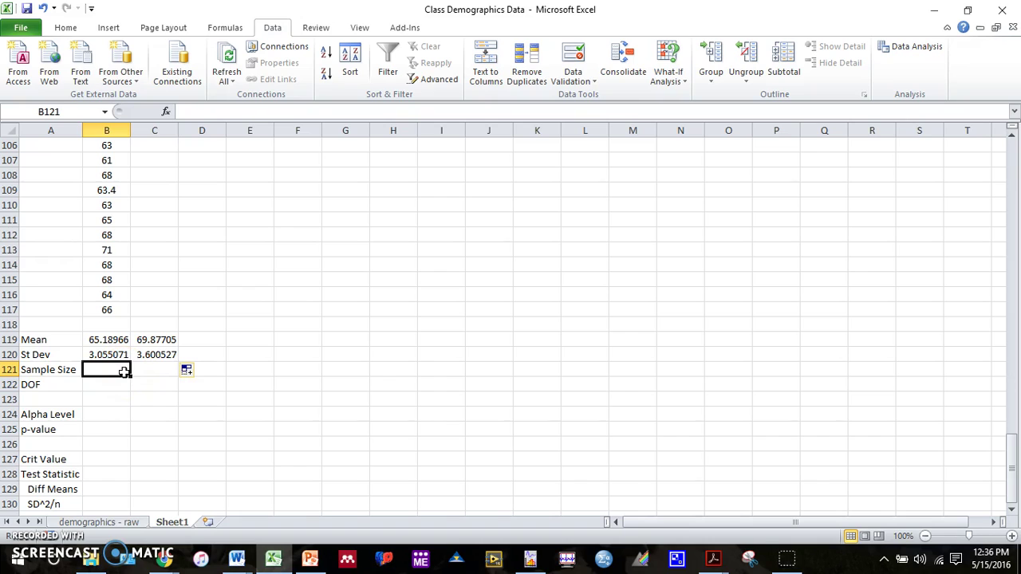
{"action": "type", "text": "="}
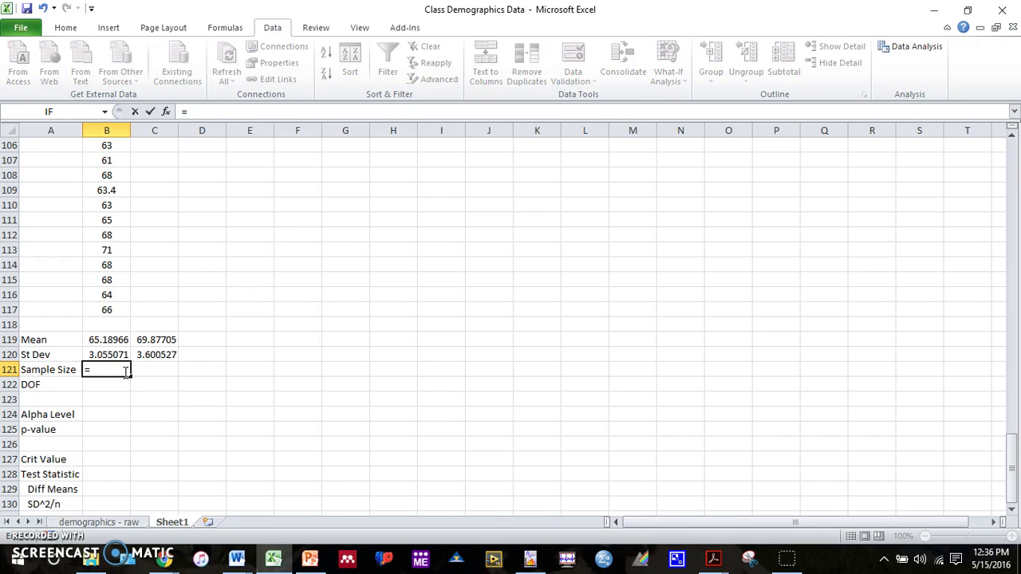
{"action": "type", "text": "COUNT"}
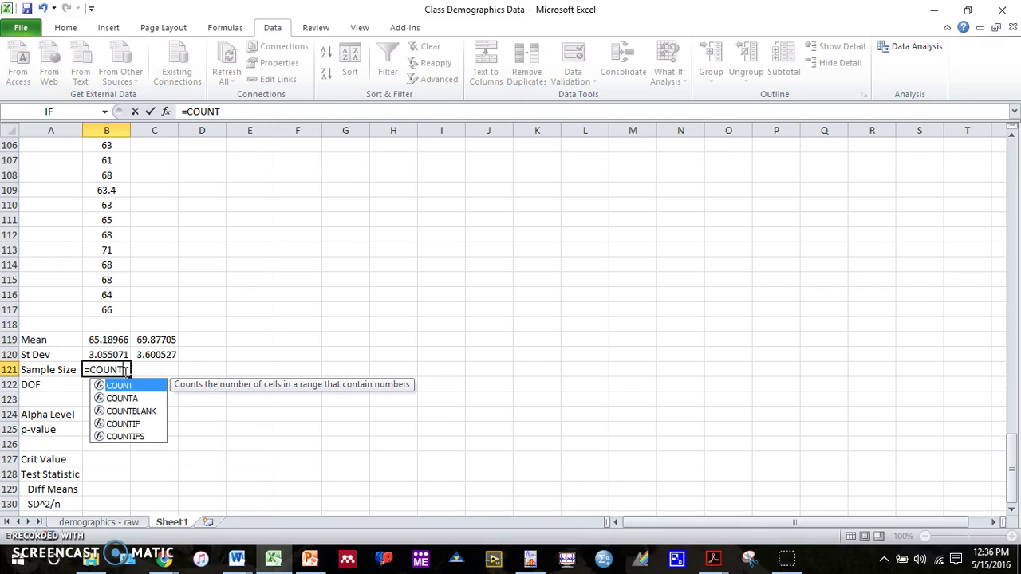
{"action": "type", "text": "("}
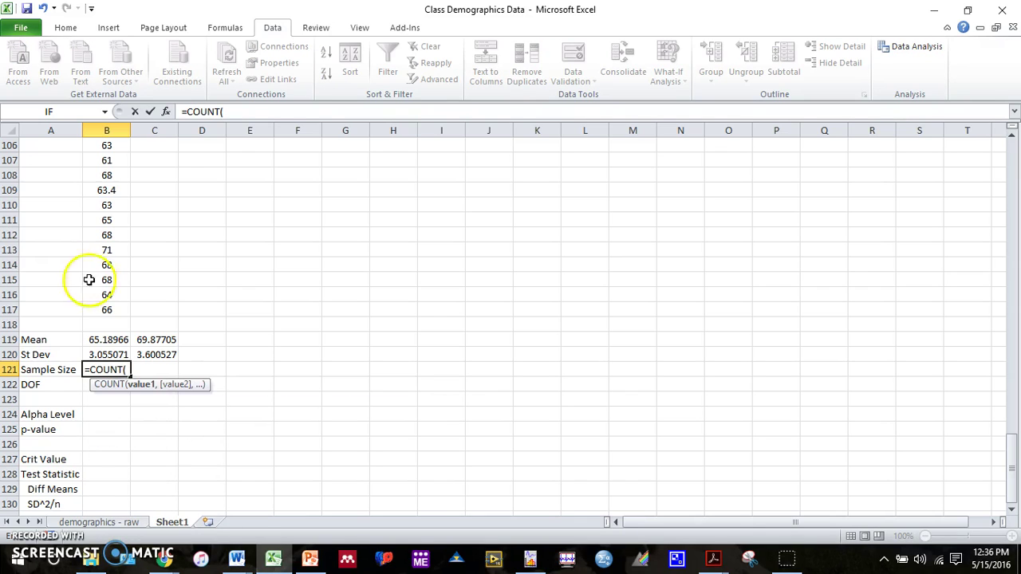
{"action": "left_click_drag", "start_coordinate": [109, 312], "coordinate": [116, 161]}
{"action": "type", "text": ")"}
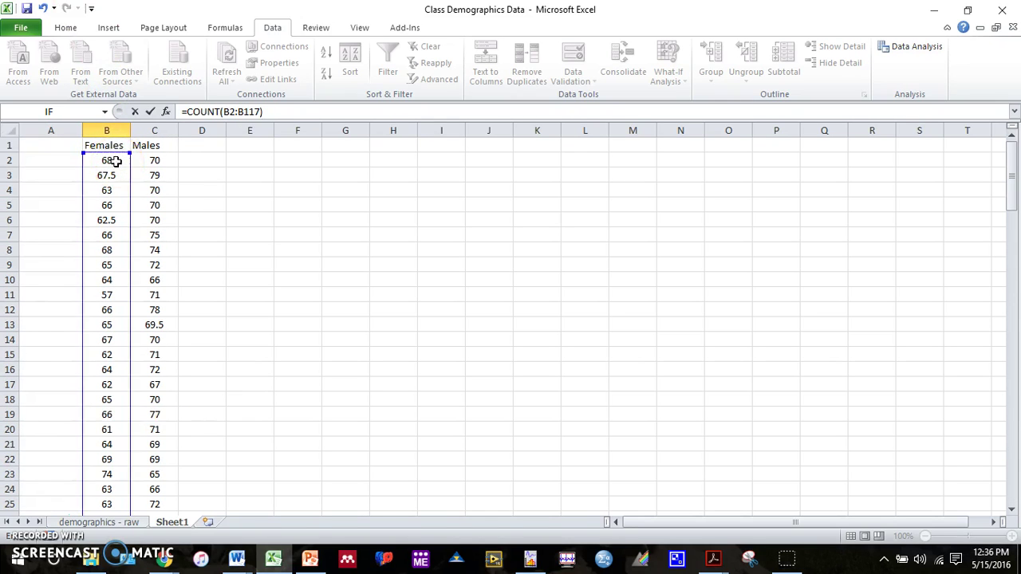
{"action": "key", "text": "Return"}
Copy the count formula into C121 and confirm its range, giving 61 males.
{"action": "left_click", "coordinate": [112, 311]}
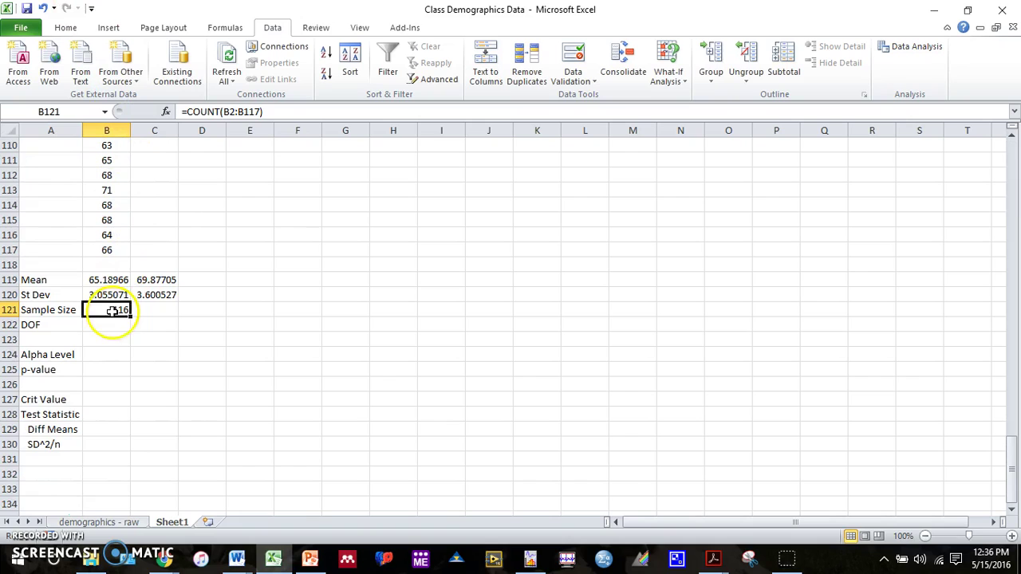
{"action": "left_click_drag", "start_coordinate": [144, 317], "coordinate": [180, 319]}
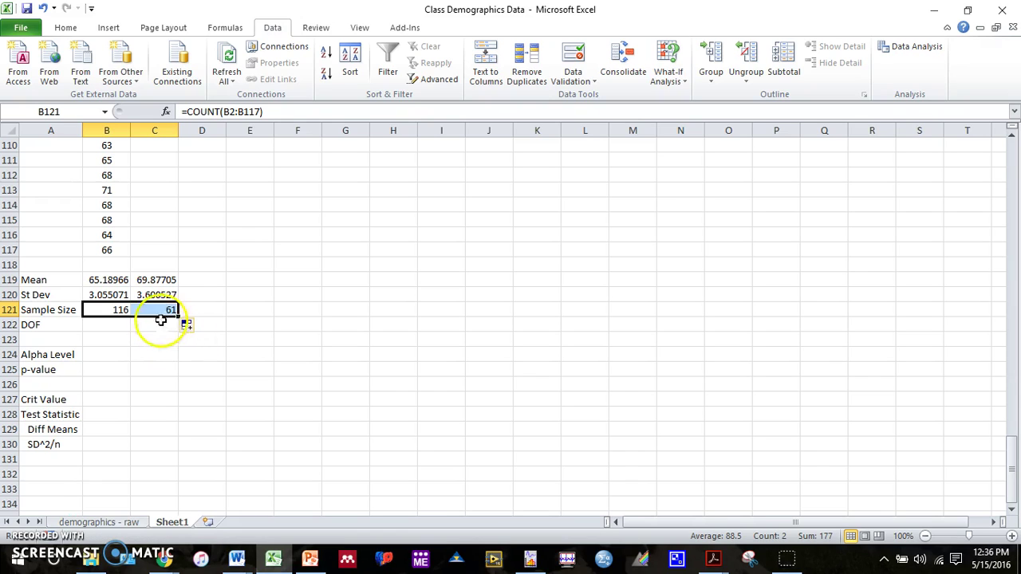
{"action": "double_click", "coordinate": [172, 311]}
{"action": "scroll", "coordinate": [160, 343], "scroll_direction": "up", "scroll_amount": 6}
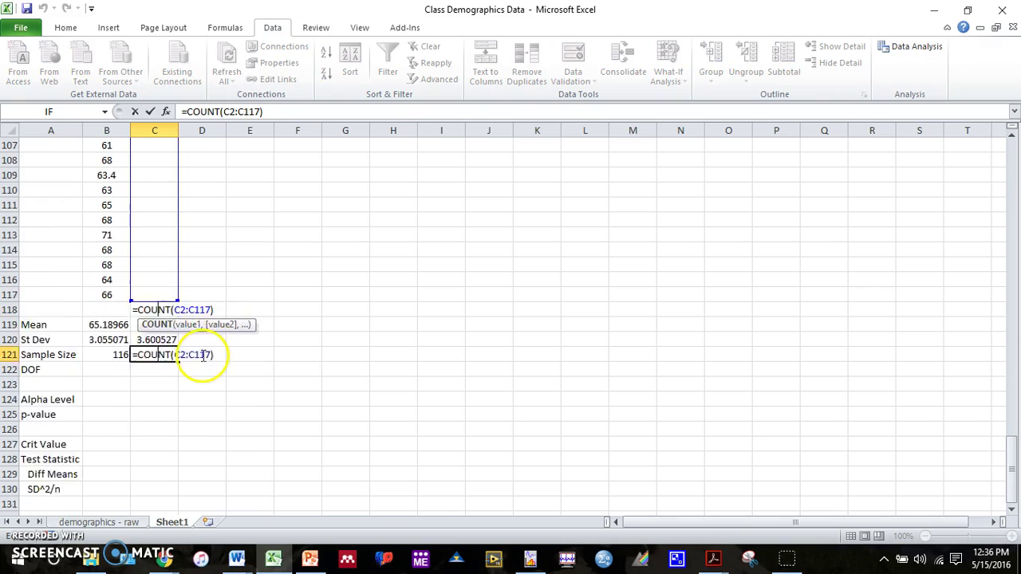
{"action": "scroll", "coordinate": [156, 354], "scroll_direction": "down", "scroll_amount": 4}
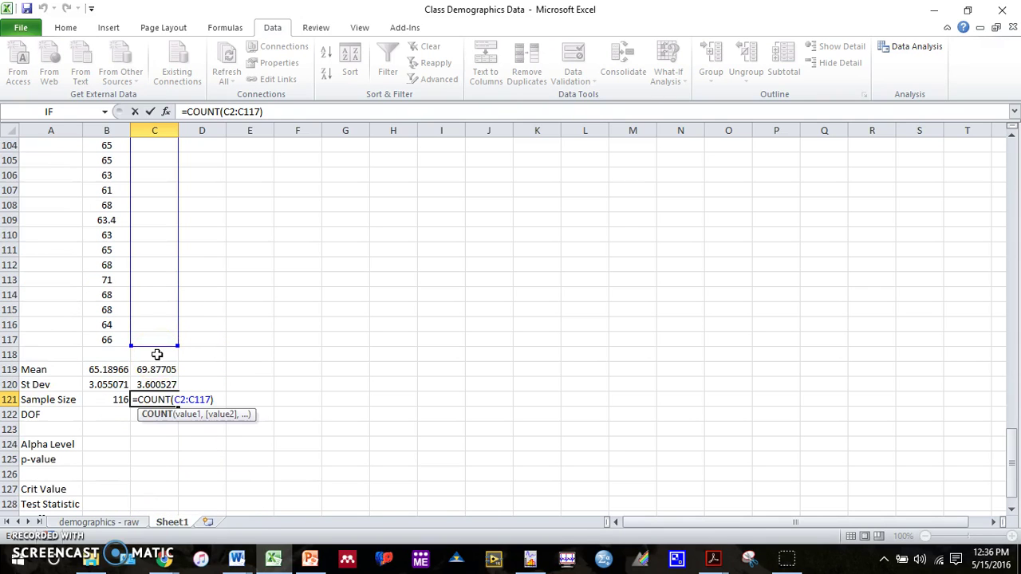
{"action": "scroll", "coordinate": [157, 354], "scroll_direction": "up", "scroll_amount": 14}
{"action": "scroll", "coordinate": [157, 354], "scroll_direction": "up", "scroll_amount": 3}
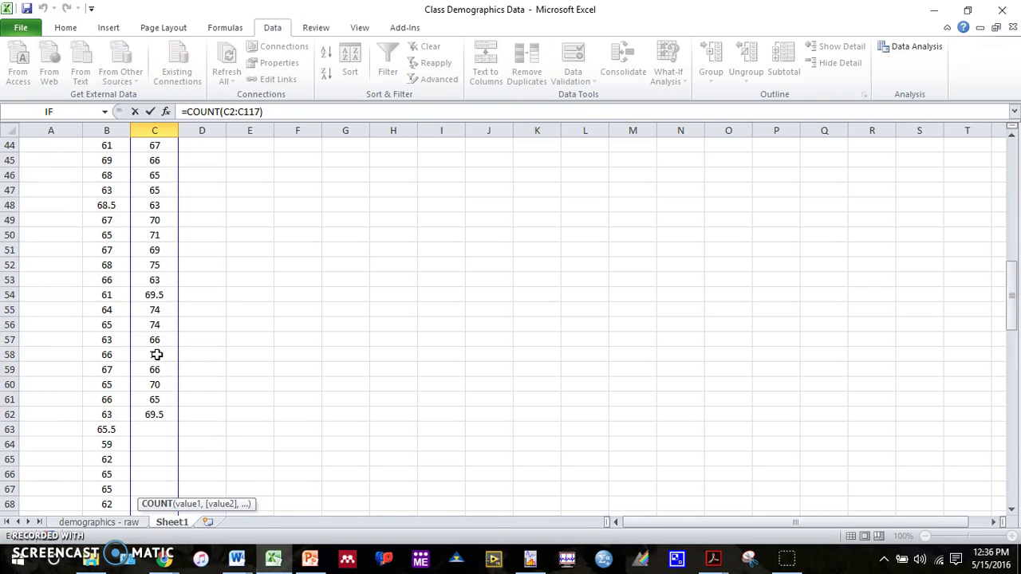
{"action": "scroll", "coordinate": [158, 354], "scroll_direction": "down", "scroll_amount": 14}
{"action": "scroll", "coordinate": [157, 354], "scroll_direction": "down", "scroll_amount": 4}
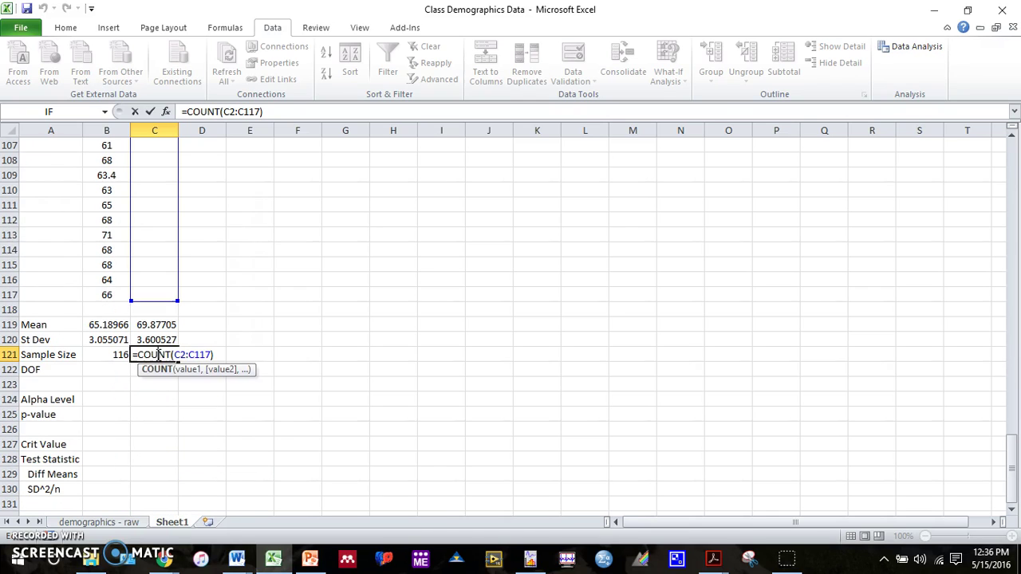
{"action": "key", "text": "Return"}
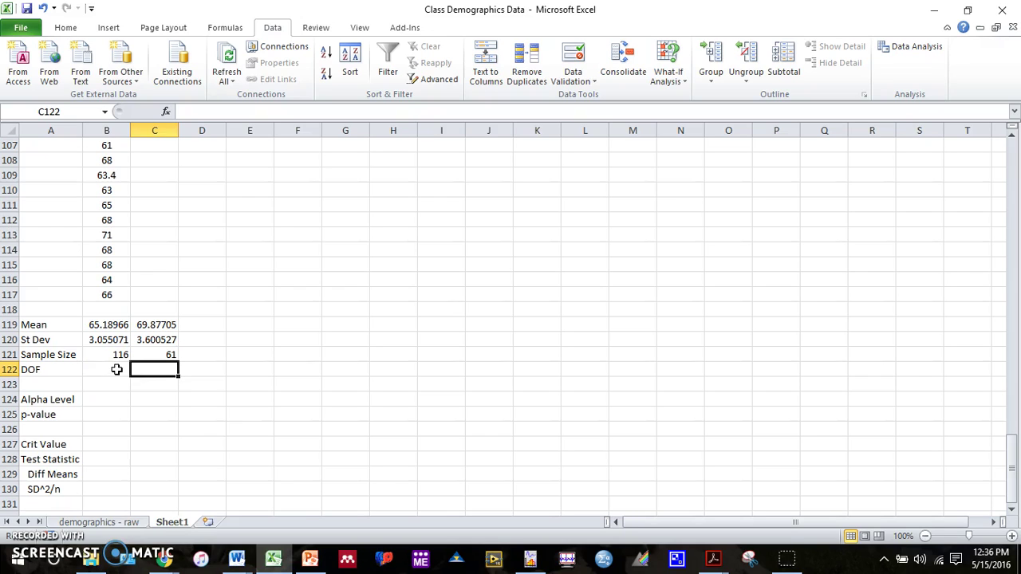
Enter =(B121-1)+(C121-1) in B122, giving 175 degrees of freedom.
{"action": "left_click", "coordinate": [116, 369]}
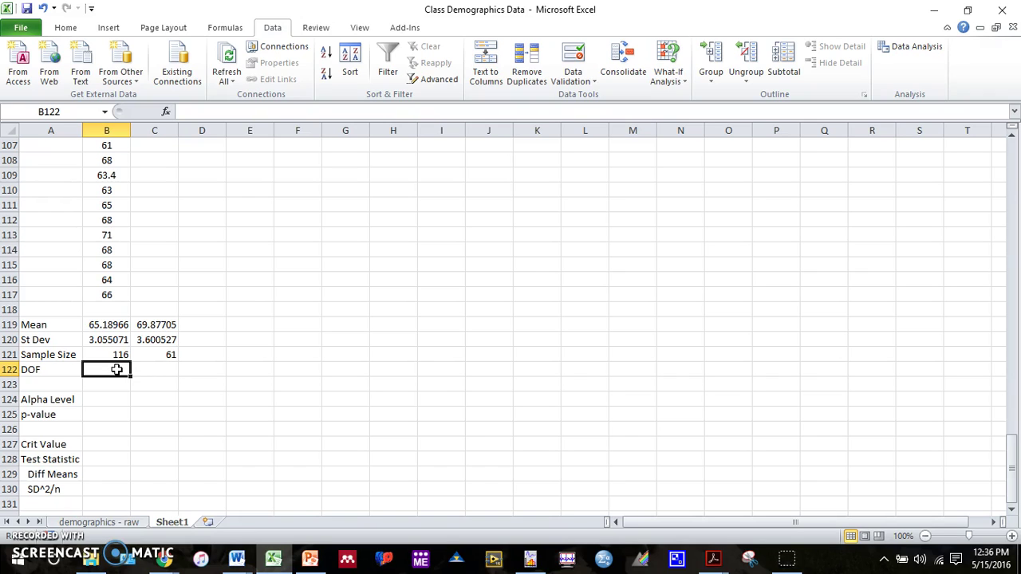
{"action": "type", "text": "=="}
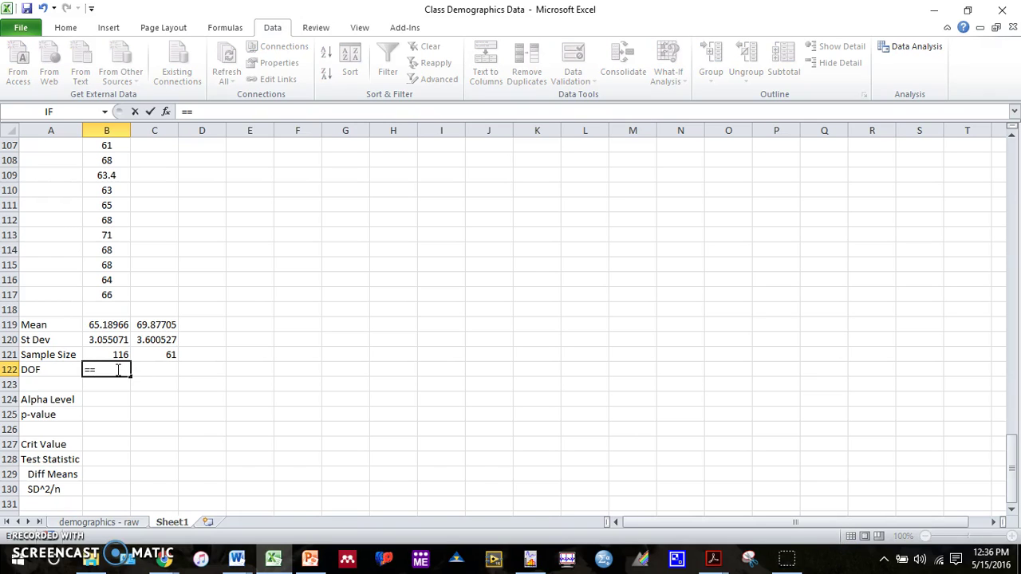
{"action": "key", "text": "BackSpace"}
{"action": "type", "text": "("}
{"action": "left_click", "coordinate": [118, 355]}
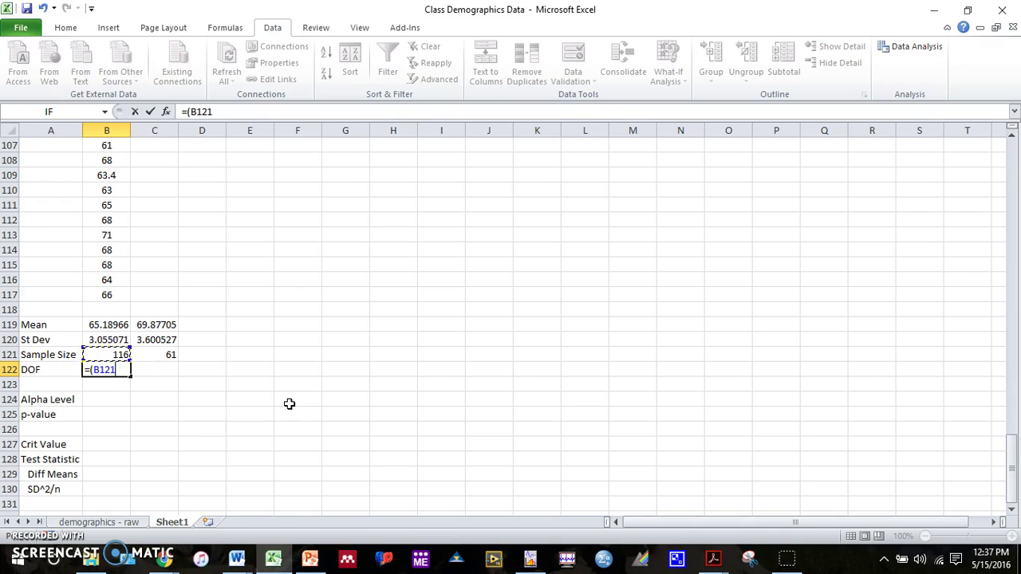
{"action": "type", "text": "-1)+("}
{"action": "left_click", "coordinate": [170, 354]}
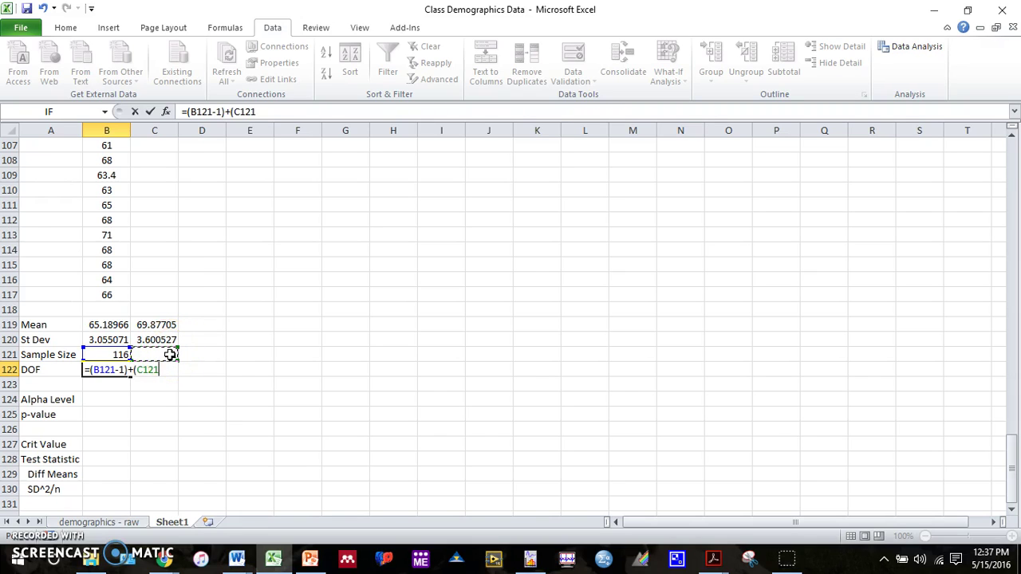
{"action": "type", "text": "-1)"}
{"action": "key", "text": "Return"}
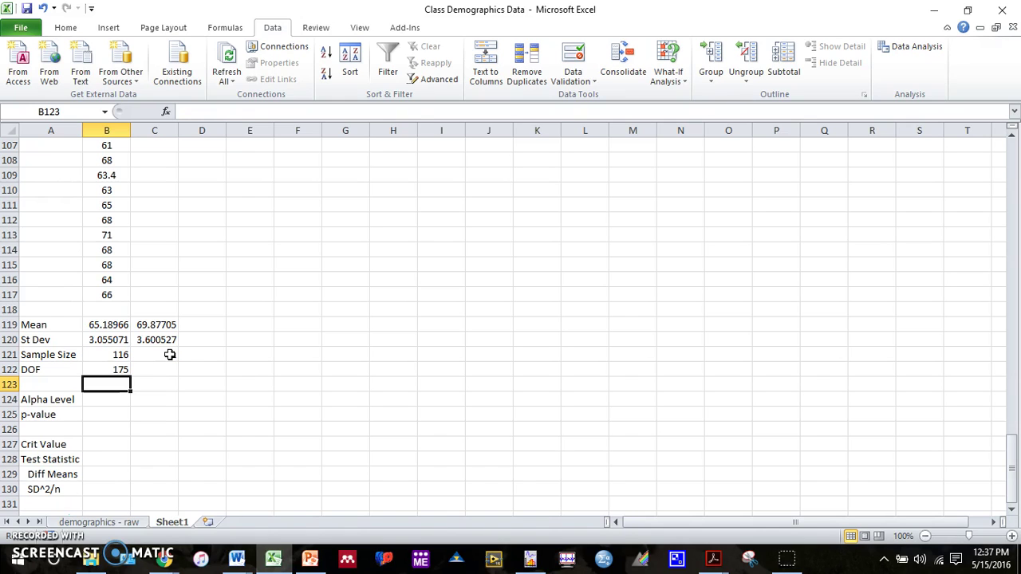
{"action": "scroll", "coordinate": [189, 353], "scroll_direction": "down", "scroll_amount": 1}
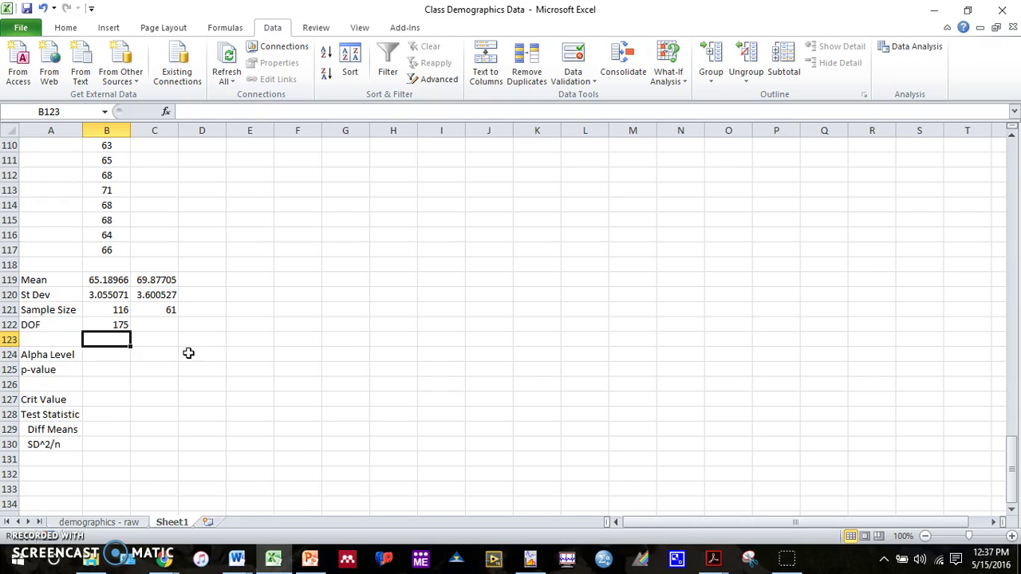
Enter 0.05 as the alpha level in B124.
{"action": "left_click", "coordinate": [121, 355]}
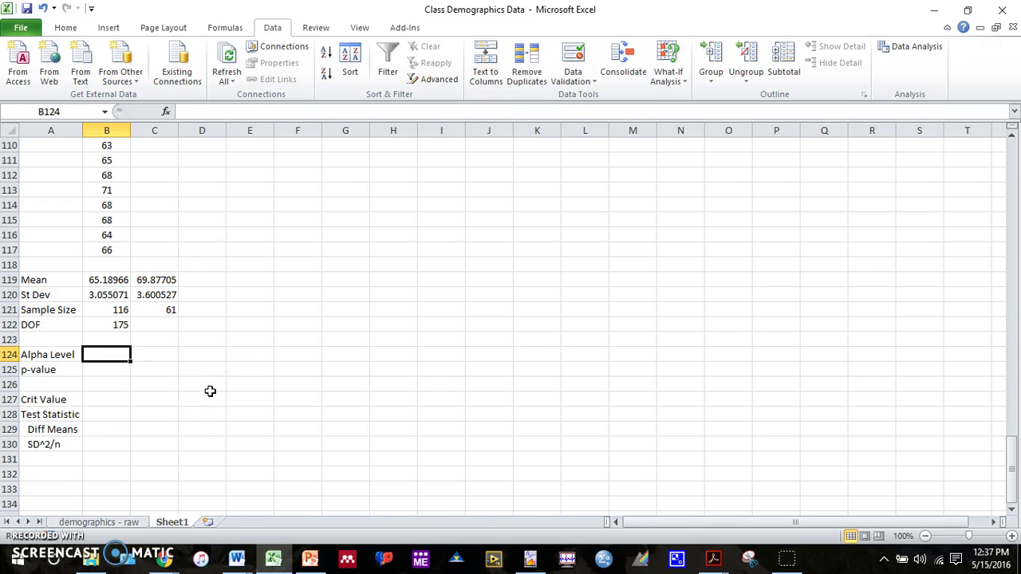
{"action": "type", "text": ".05"}
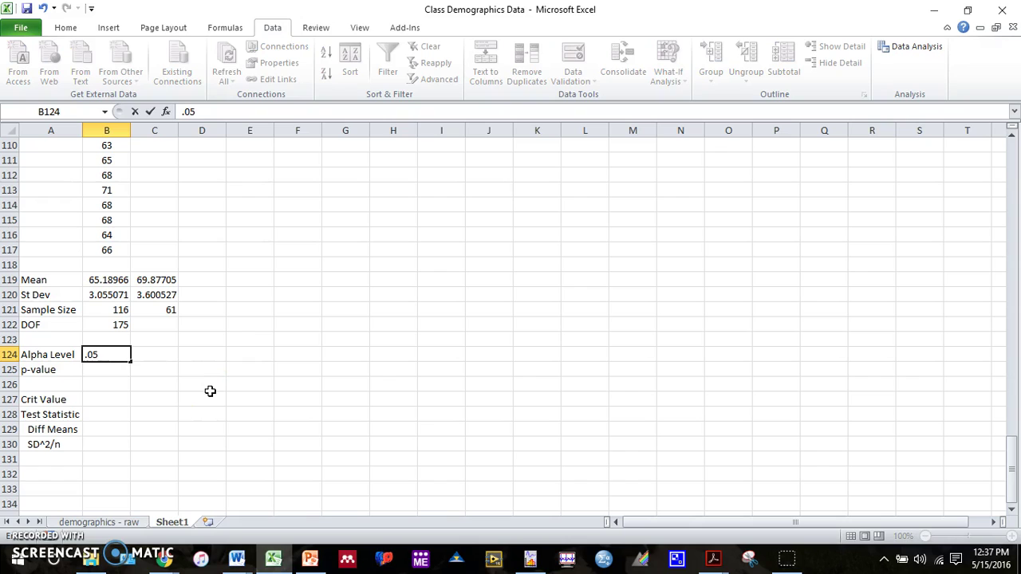
{"action": "left_click", "coordinate": [217, 360]}
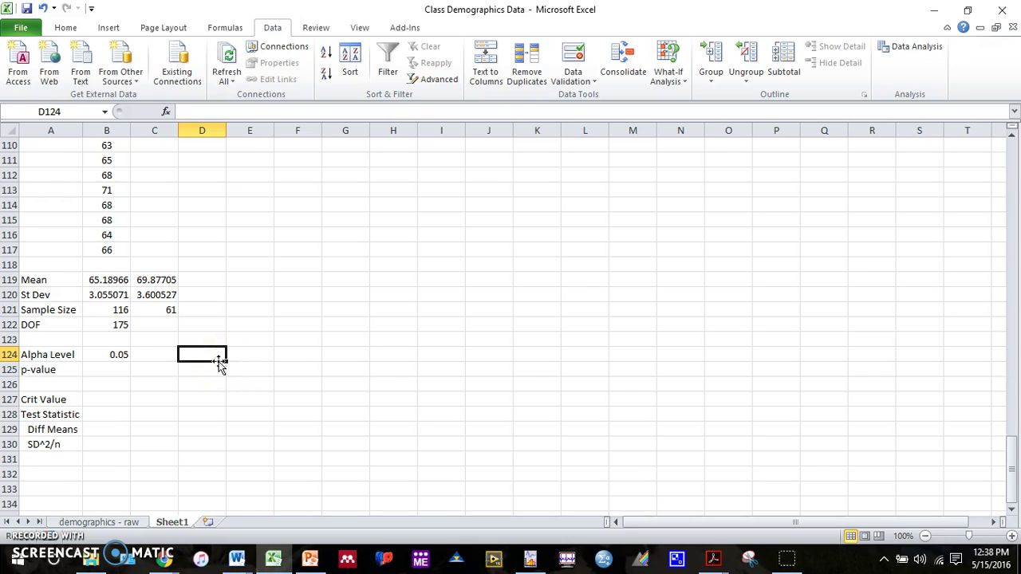
Begin =TTEST(B2:B117,C2:C62, in B125, comparing female and male heights.
{"action": "left_click", "coordinate": [128, 369]}
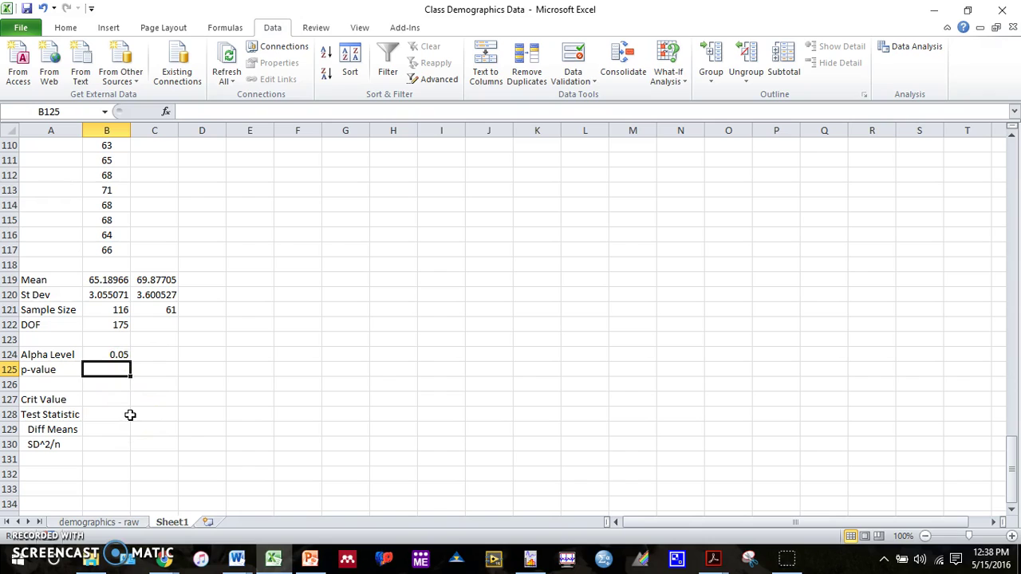
{"action": "type", "text": "="}
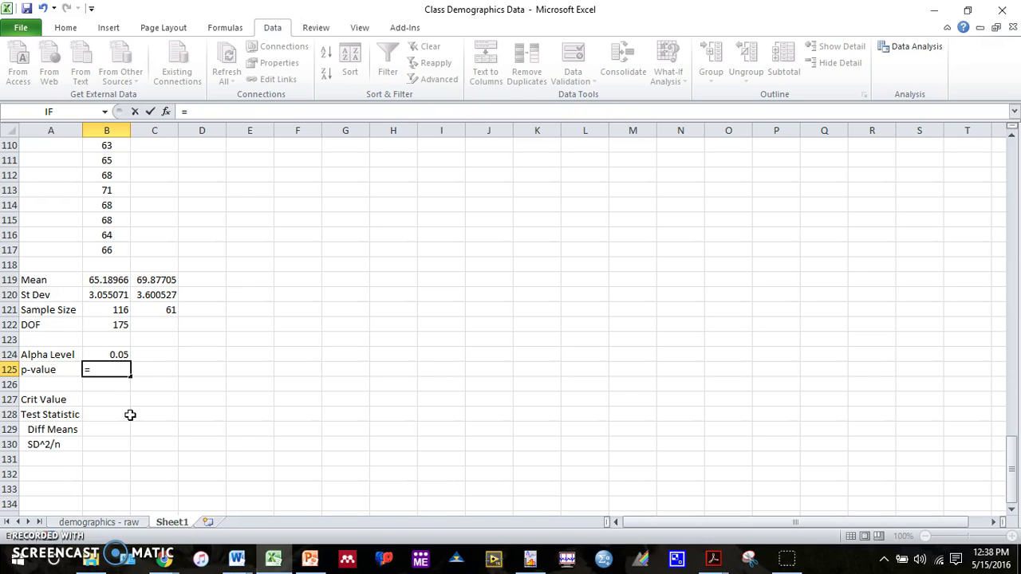
{"action": "type", "text": "TTEST"}
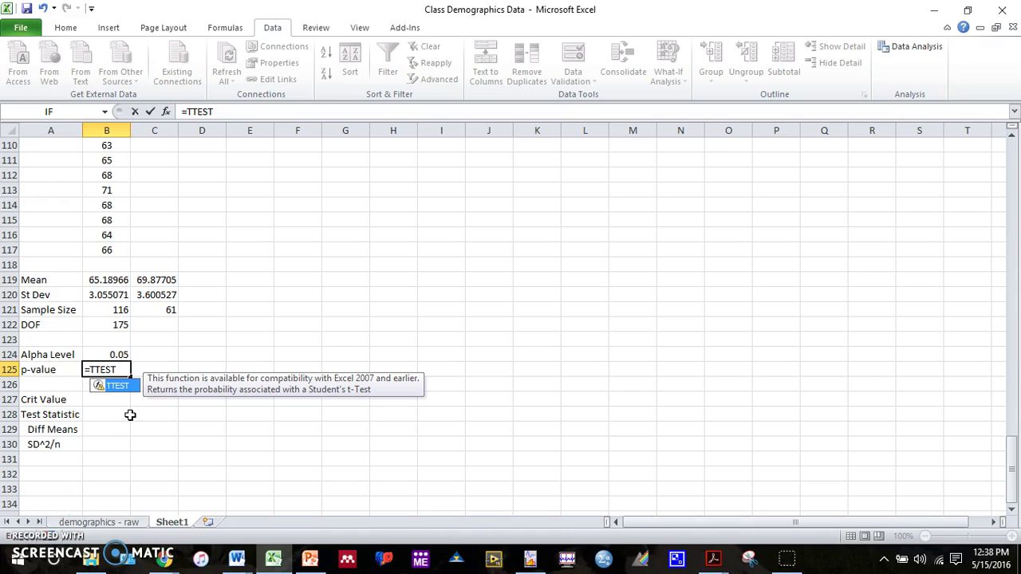
{"action": "type", "text": "("}
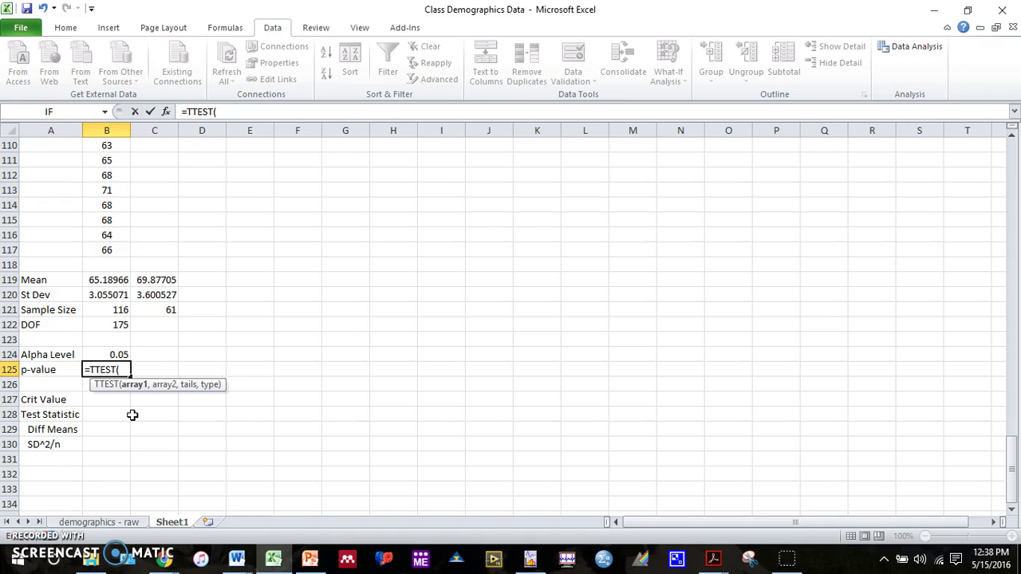
{"action": "left_click_drag", "start_coordinate": [102, 249], "coordinate": [121, 159]}
{"action": "scroll", "coordinate": [175, 264], "scroll_direction": "down", "scroll_amount": 20}
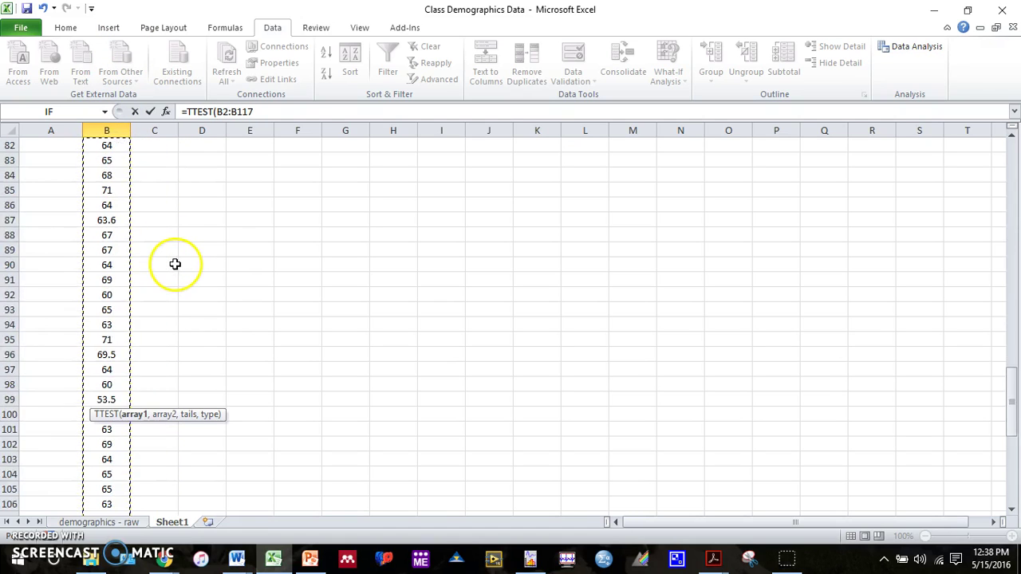
{"action": "scroll", "coordinate": [176, 264], "scroll_direction": "down", "scroll_amount": 2}
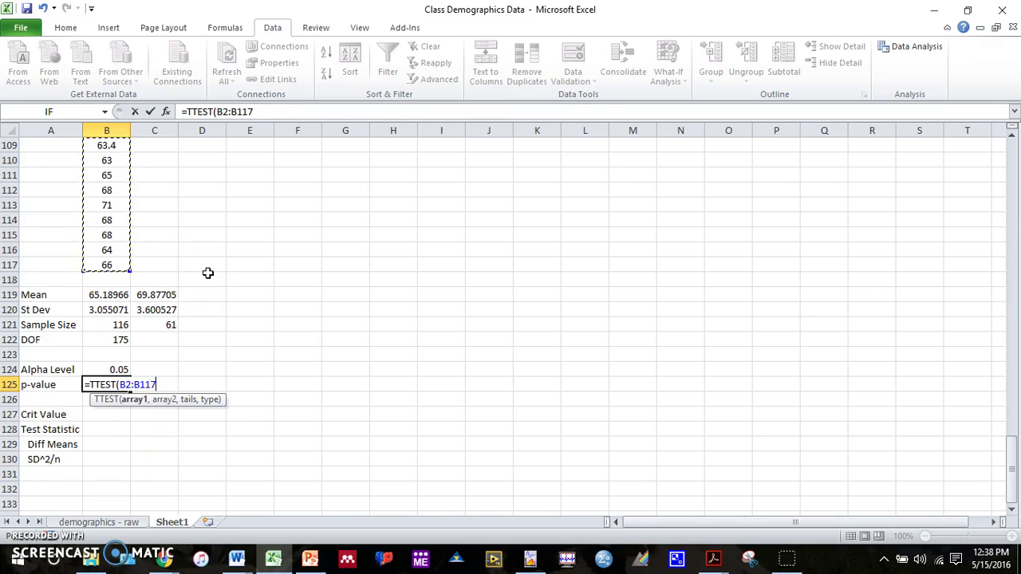
{"action": "type", "text": ","}
{"action": "scroll", "coordinate": [207, 273], "scroll_direction": "up", "scroll_amount": 19}
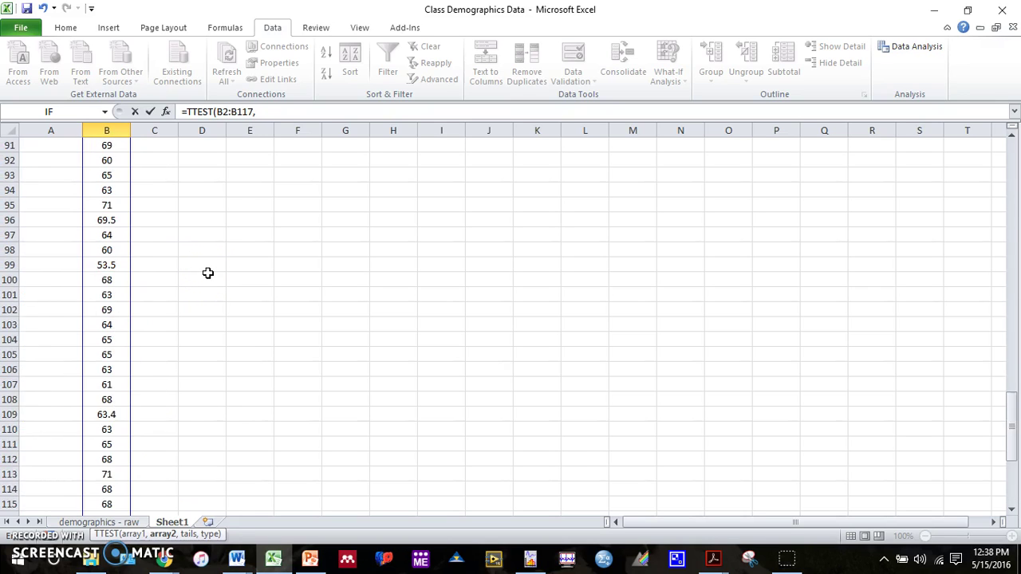
{"action": "left_click_drag", "start_coordinate": [160, 293], "coordinate": [153, 164]}
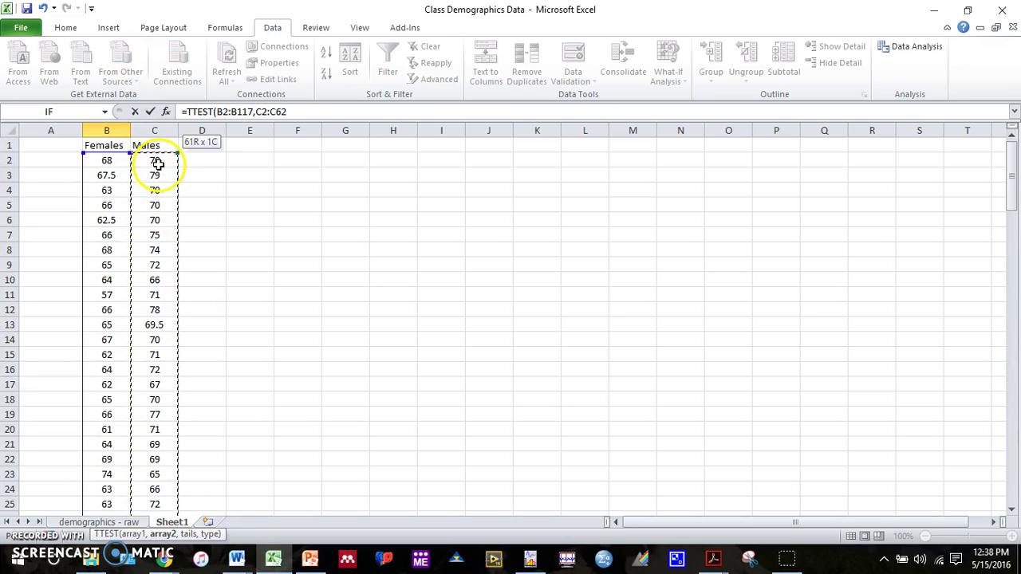
{"action": "scroll", "coordinate": [239, 302], "scroll_direction": "down", "scroll_amount": 20}
{"action": "scroll", "coordinate": [239, 301], "scroll_direction": "down", "scroll_amount": 14}
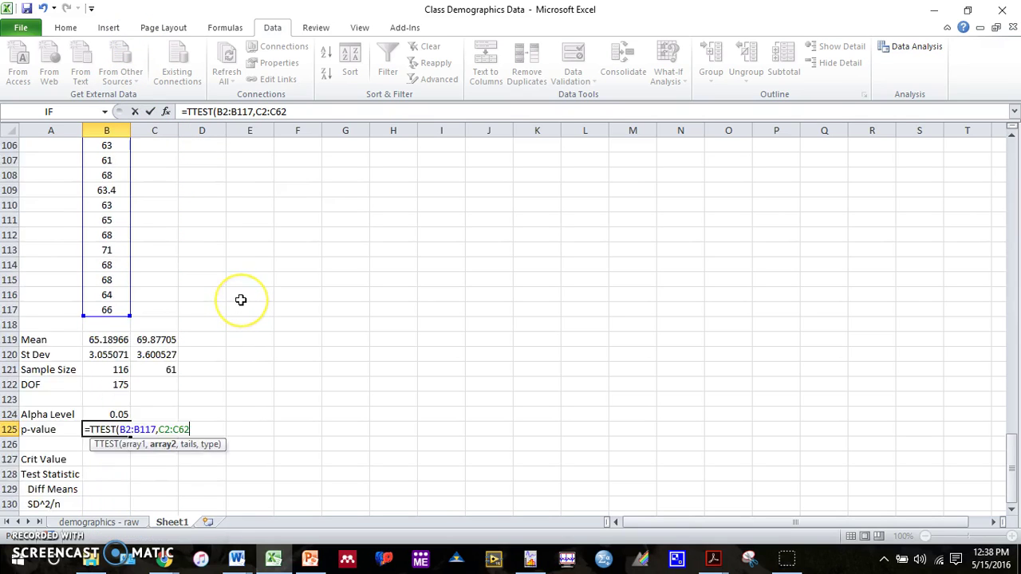
{"action": "type", "text": ","}
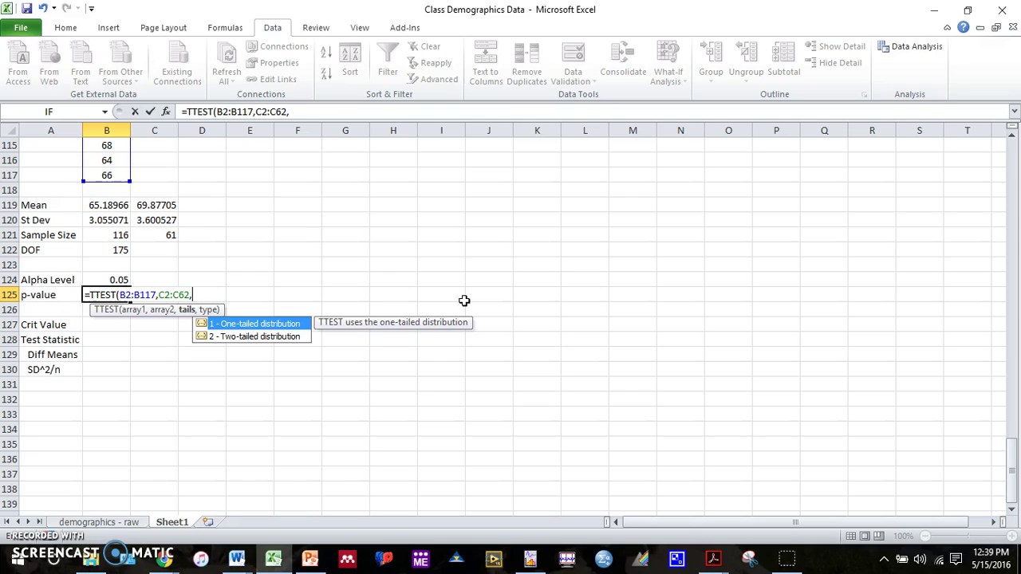
Finish the TTEST with two tails and equal variance (2,2), giving p-value 1.83967E-16.
{"action": "type", "text": "2,"}
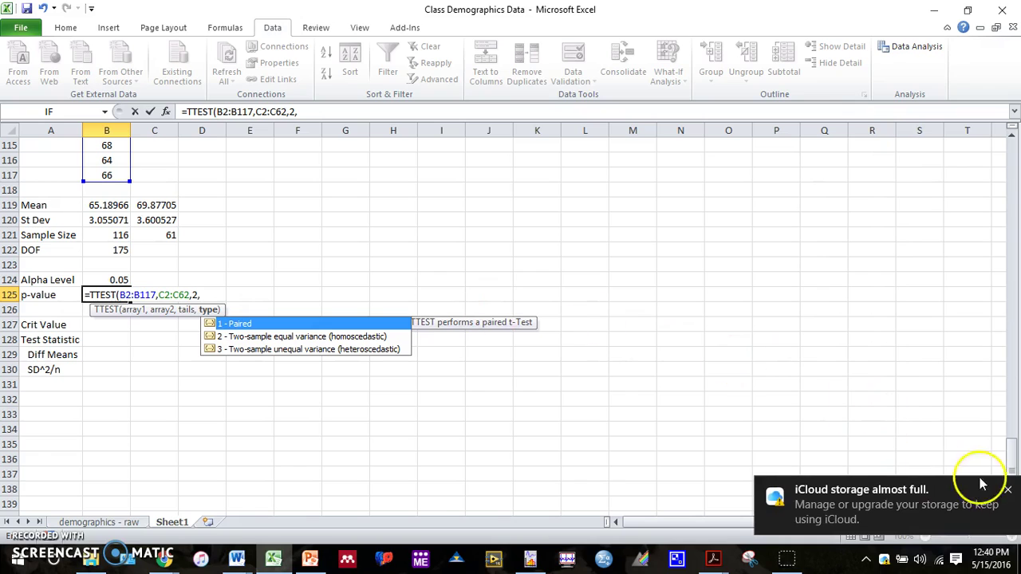
{"action": "left_click", "coordinate": [1010, 490]}
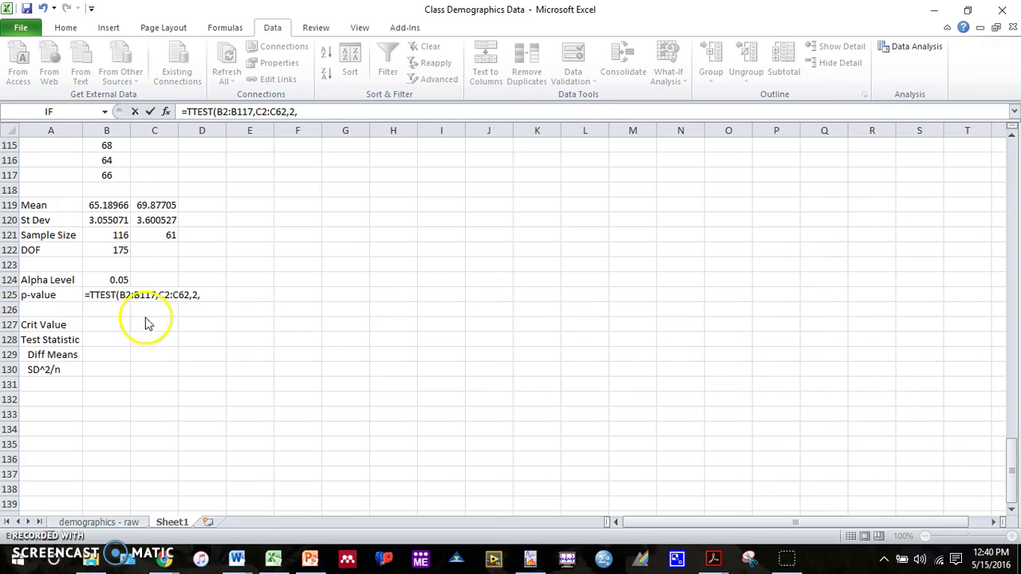
{"action": "left_click", "coordinate": [129, 291]}
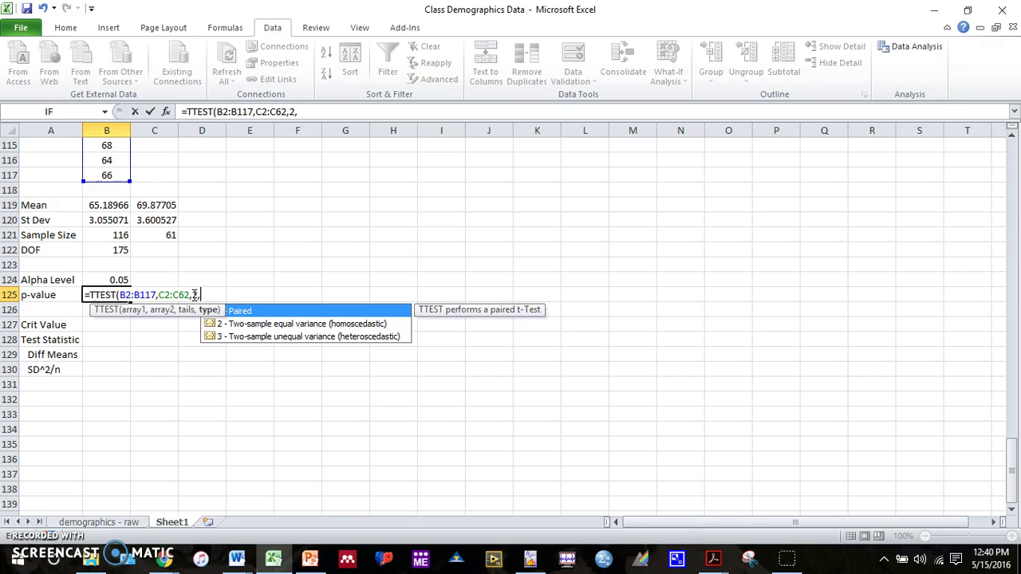
{"action": "type", "text": "2"}
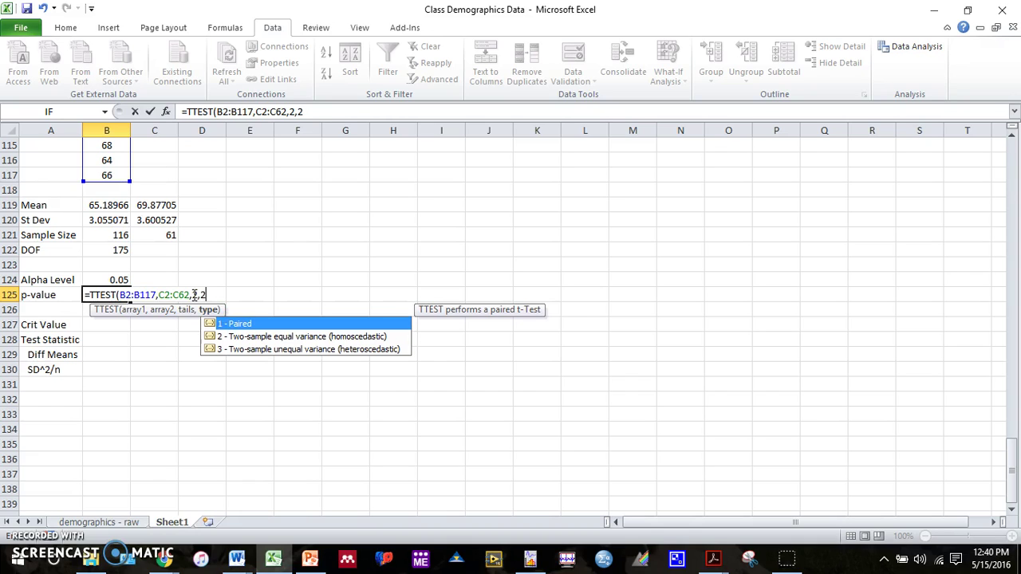
{"action": "type", "text": ")"}
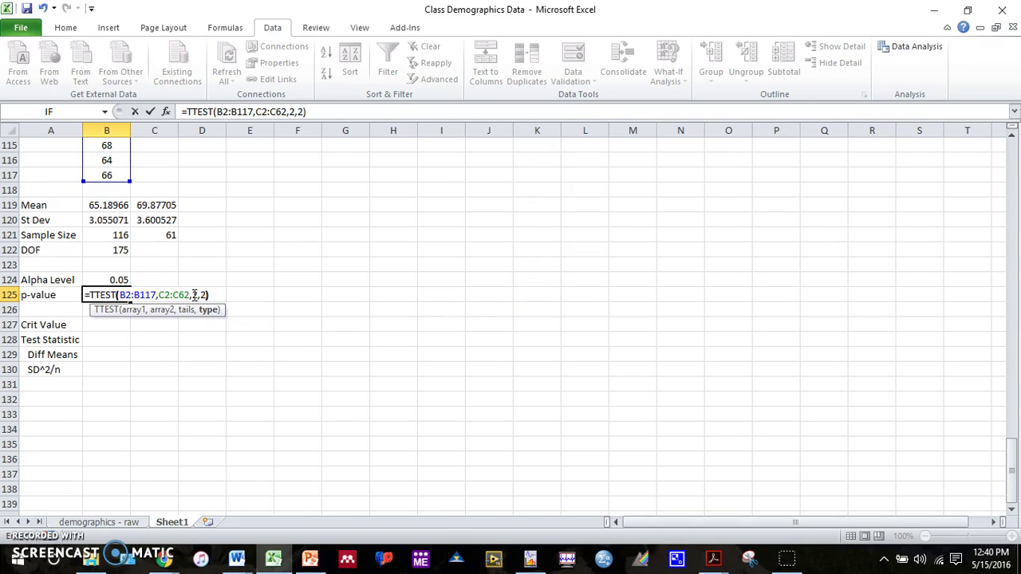
{"action": "key", "text": "Return"}
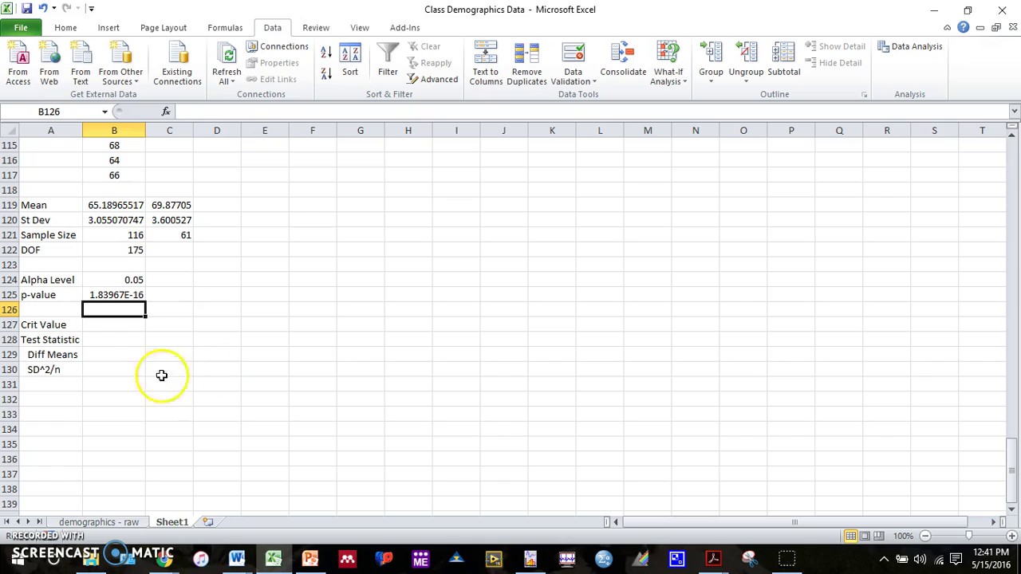
{"action": "left_click", "coordinate": [119, 326]}
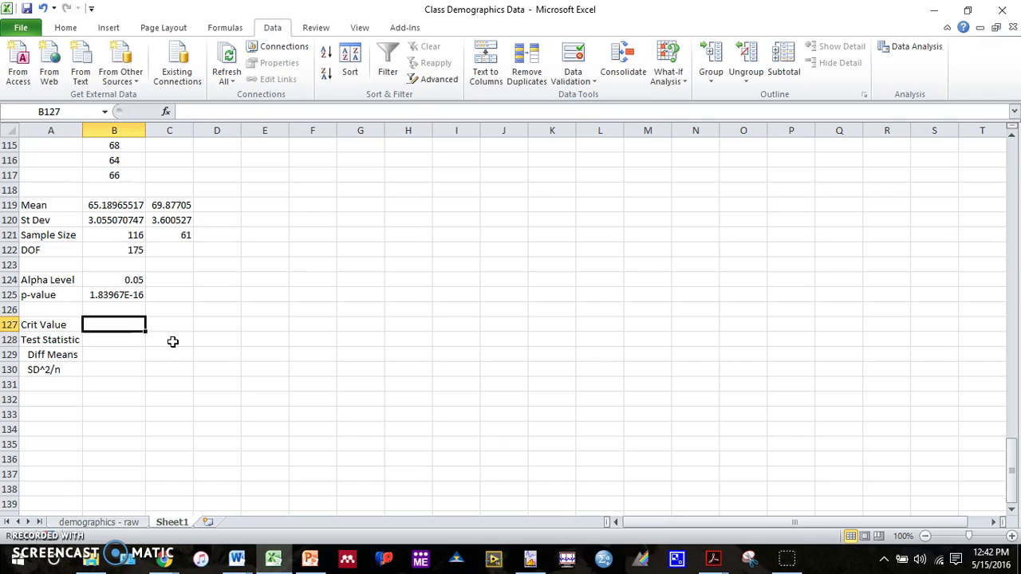
Enter =TINV(.05,175) in B127, giving critical value 1.973612462.
{"action": "type", "text": "="}
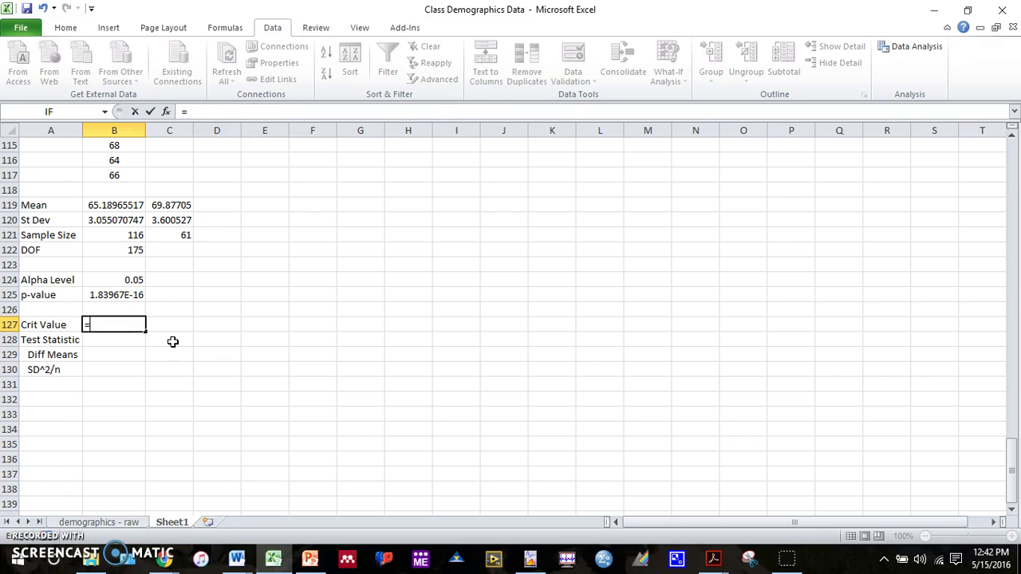
{"action": "type", "text": "TINV"}
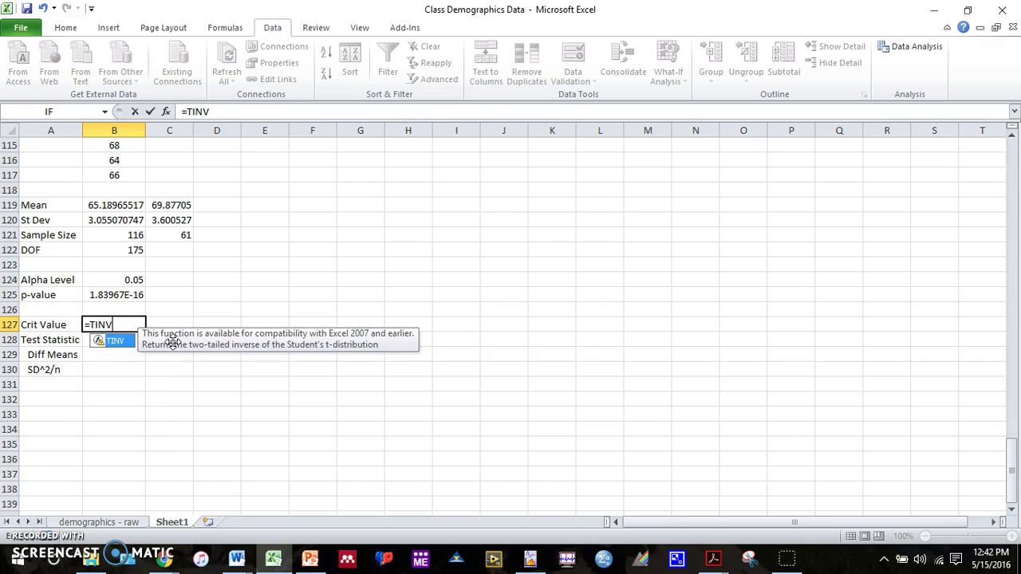
{"action": "type", "text": "("}
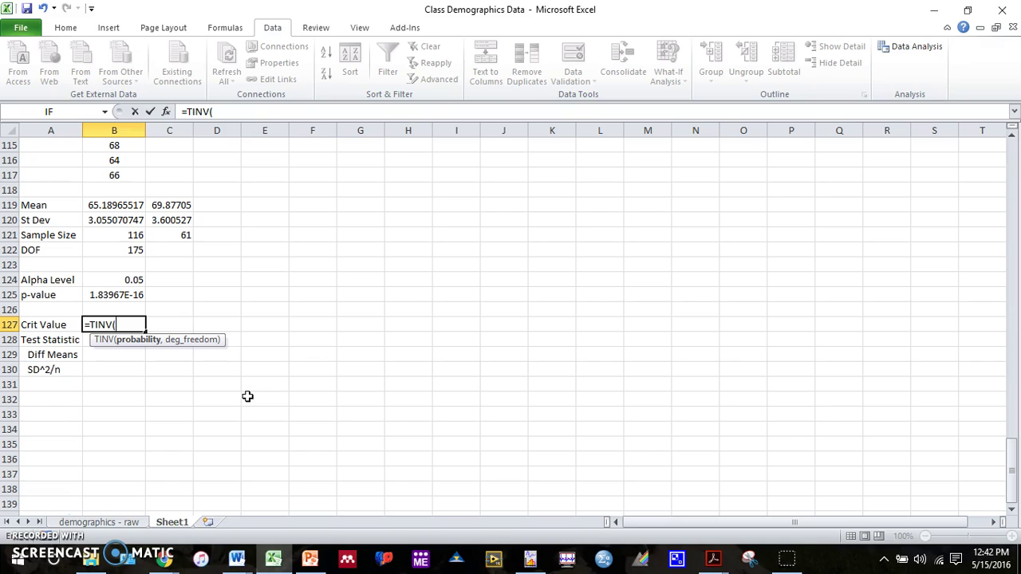
{"action": "type", "text": ".05,"}
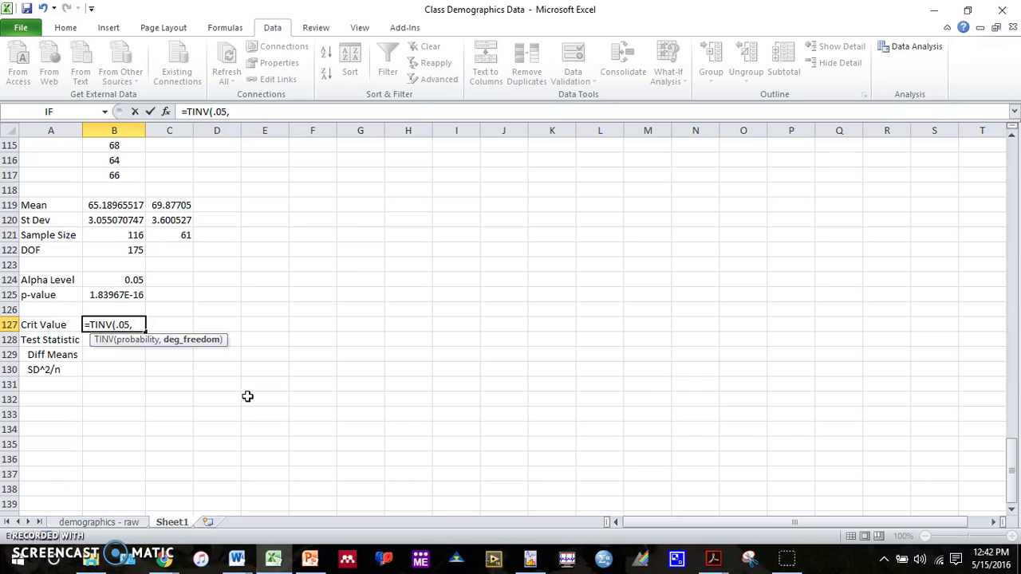
{"action": "type", "text": "175)"}
{"action": "key", "text": "Return"}
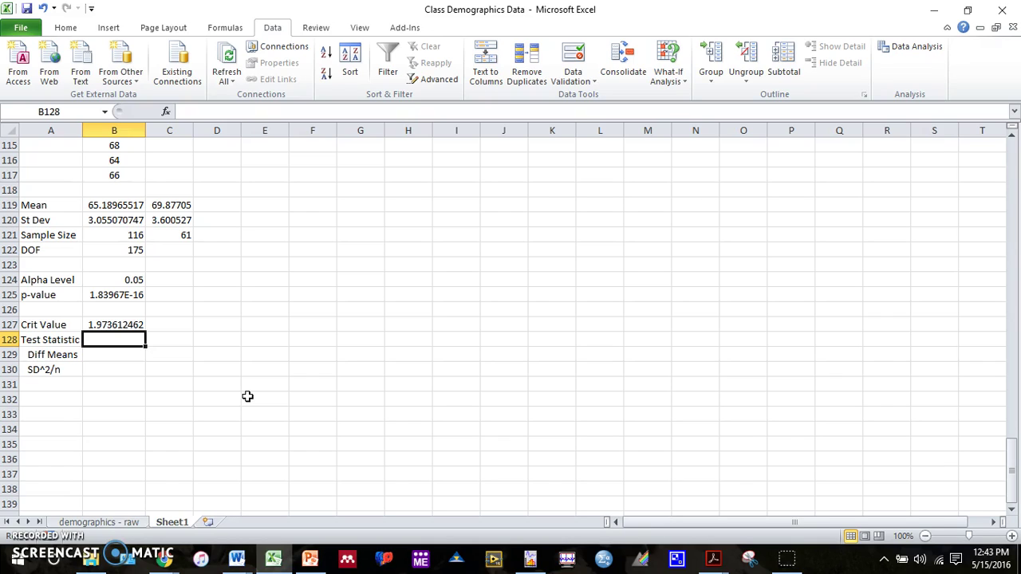
{"action": "key", "text": "Down"}
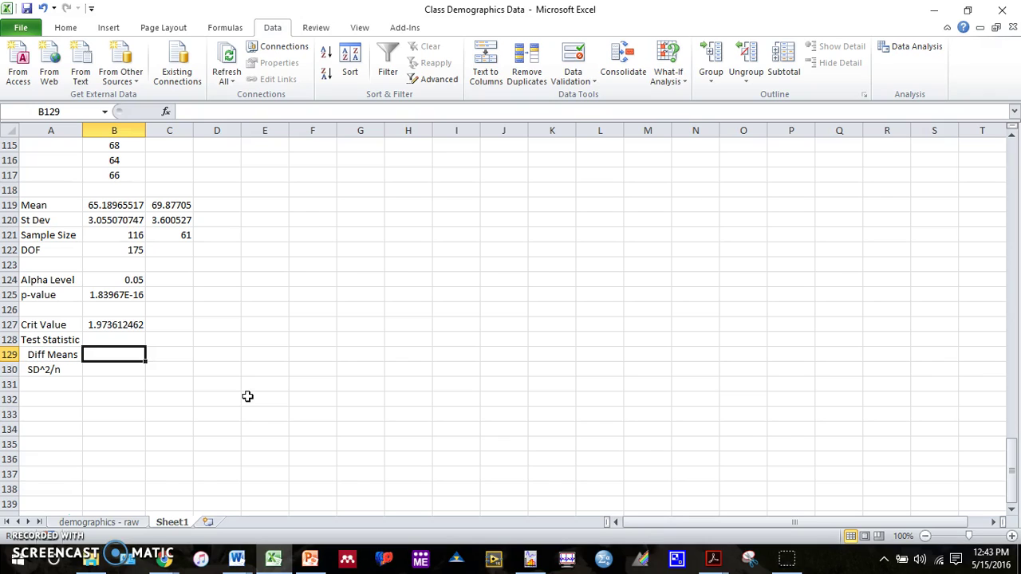
Enter =ABS(B119-C119) in B129, giving a mean difference of 4.687394008.
{"action": "type", "text": "="}
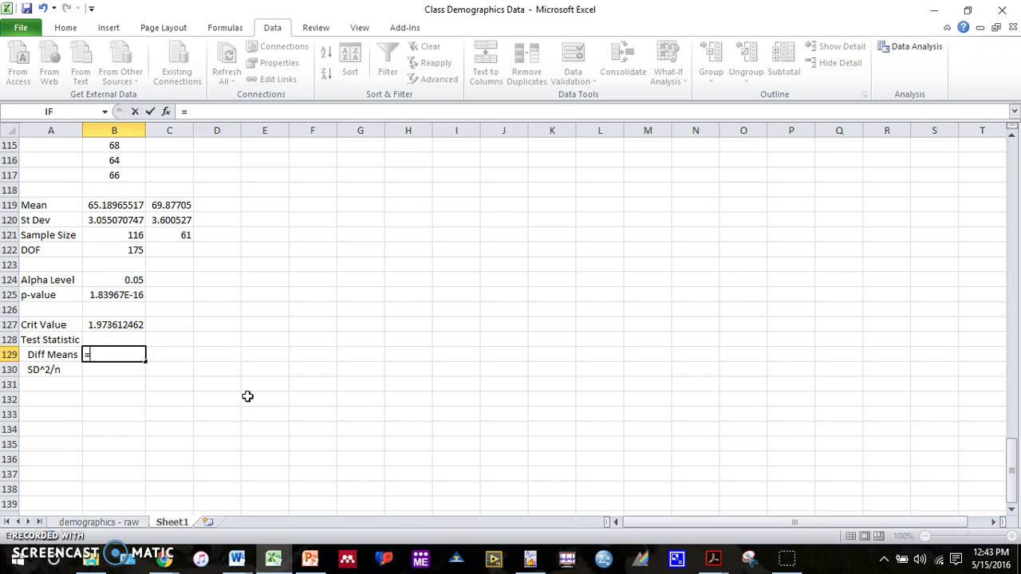
{"action": "type", "text": "ABS"}
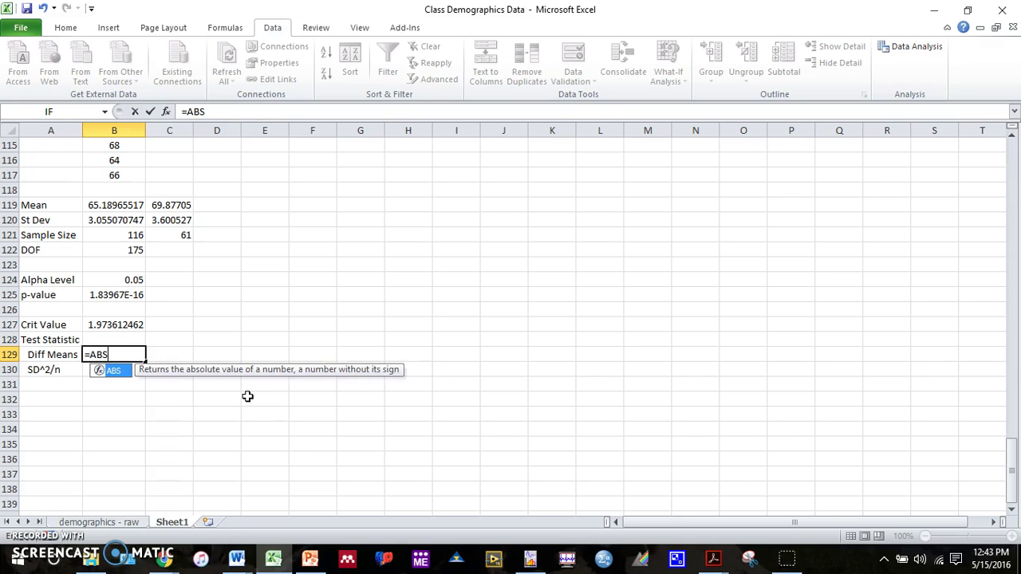
{"action": "type", "text": "("}
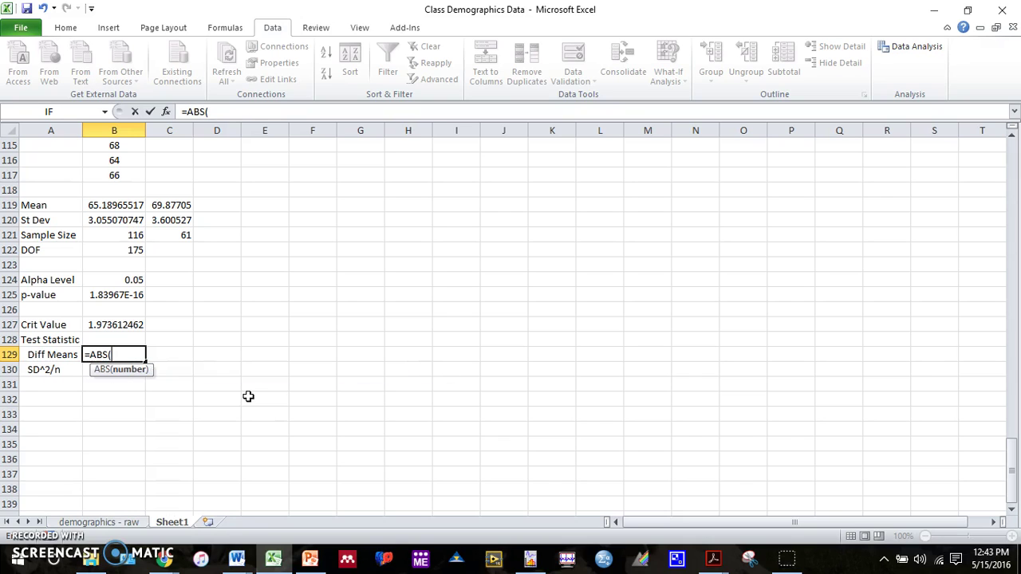
{"action": "left_click", "coordinate": [118, 205]}
{"action": "type", "text": "-"}
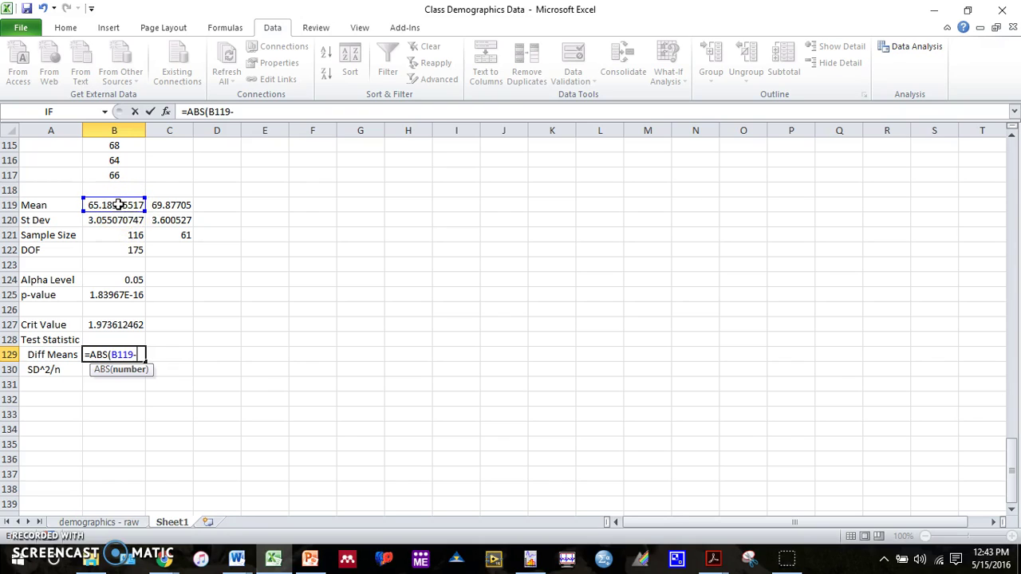
{"action": "left_click", "coordinate": [162, 205]}
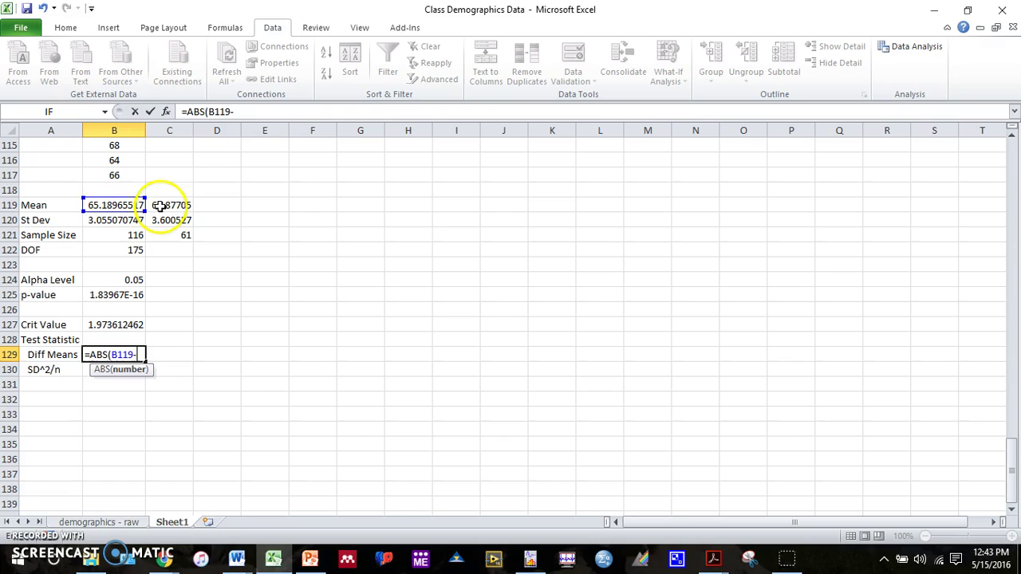
{"action": "type", "text": ")"}
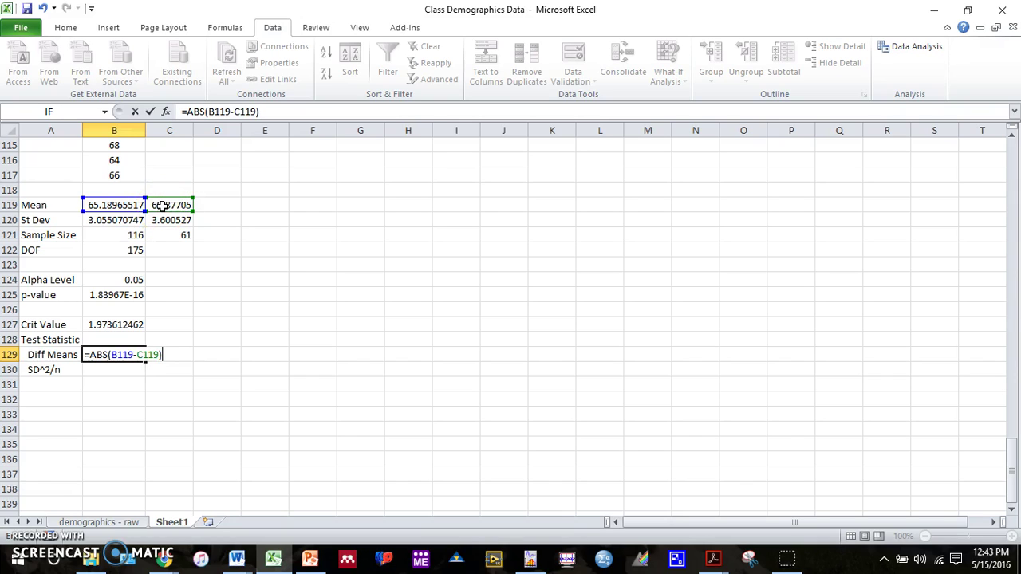
{"action": "key", "text": "Return"}
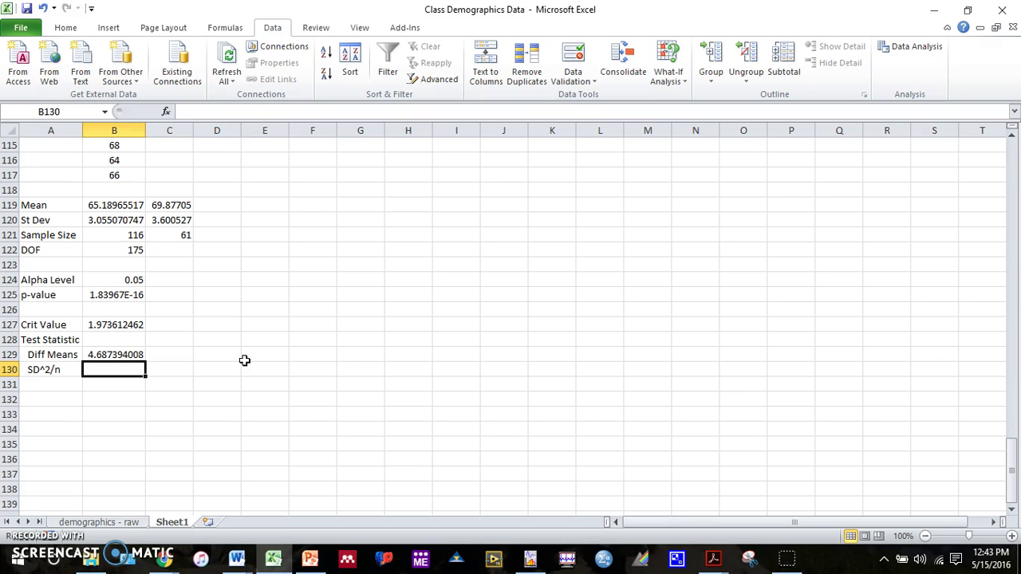
Enter =(B120^2)/B121 in B130 for the female SD^2/n, 0.080460839.
{"action": "type", "text": "="}
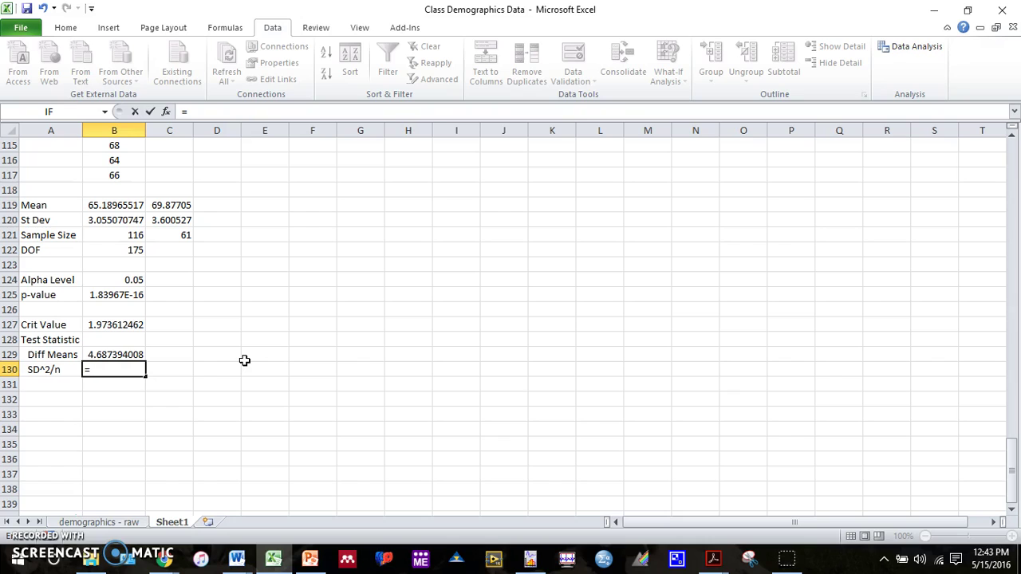
{"action": "type", "text": "("}
{"action": "left_click", "coordinate": [112, 221]}
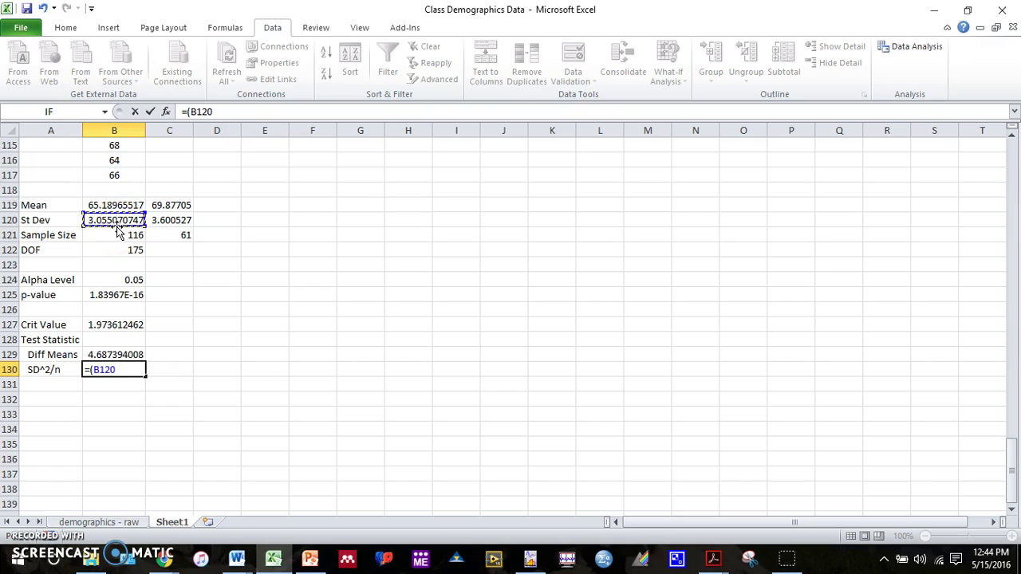
{"action": "type", "text": "^2)/"}
{"action": "left_click", "coordinate": [138, 233]}
{"action": "left_click", "coordinate": [120, 236]}
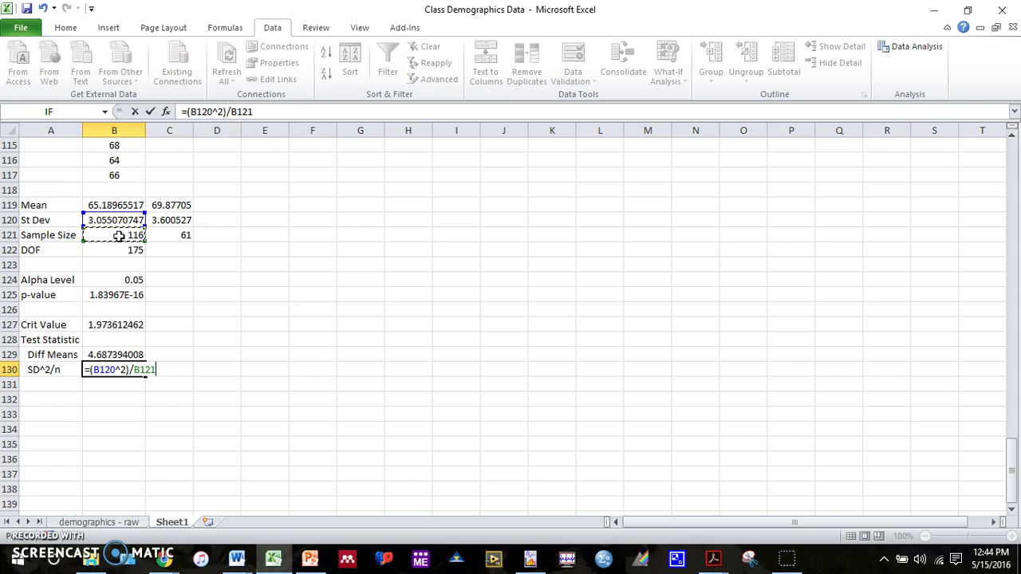
{"action": "key", "text": "Return"}
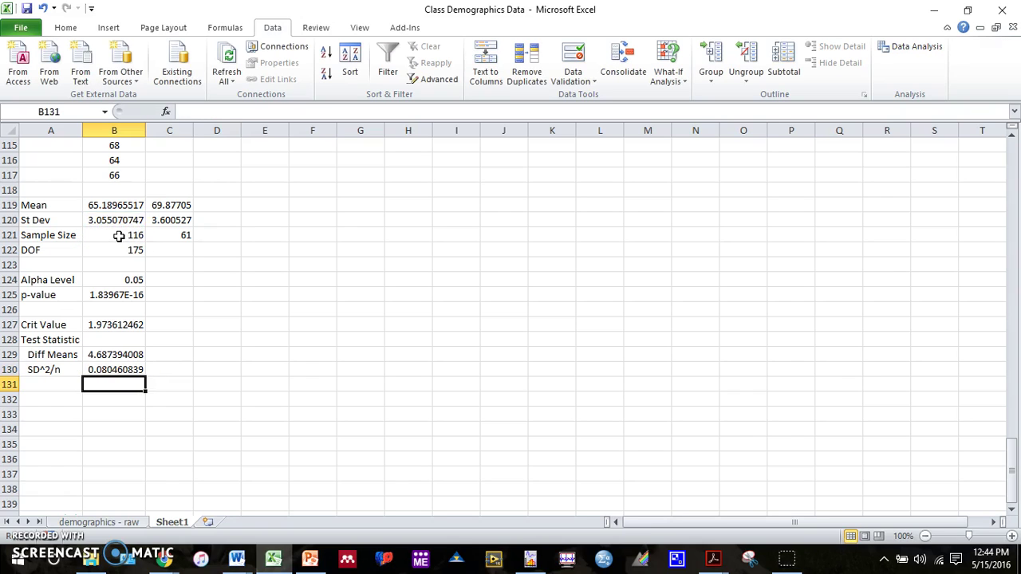
Fill the SD^2/n formula into C130, giving 0.212521 for males.
{"action": "left_click", "coordinate": [132, 369]}
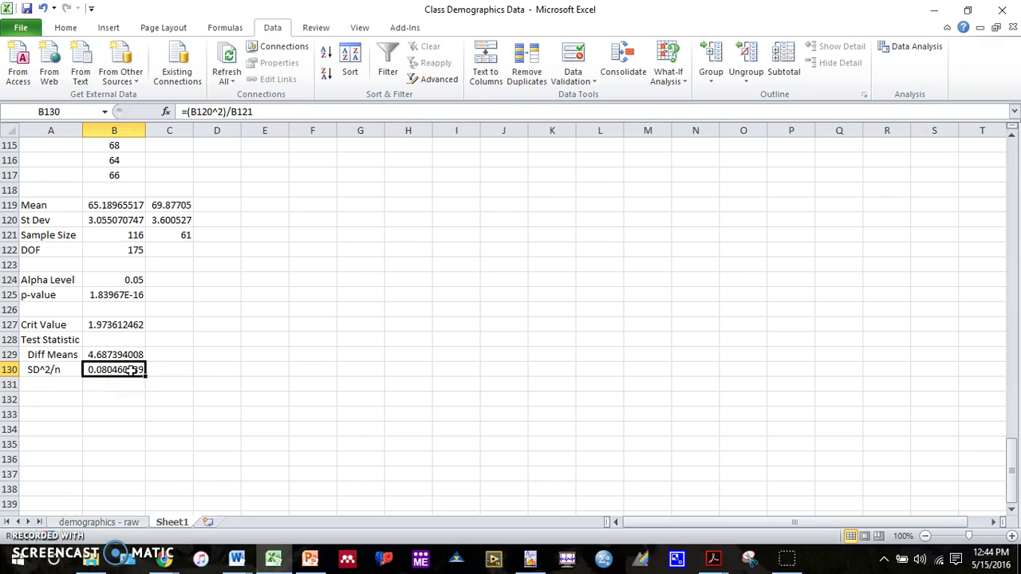
{"action": "left_click_drag", "start_coordinate": [144, 375], "coordinate": [197, 375]}
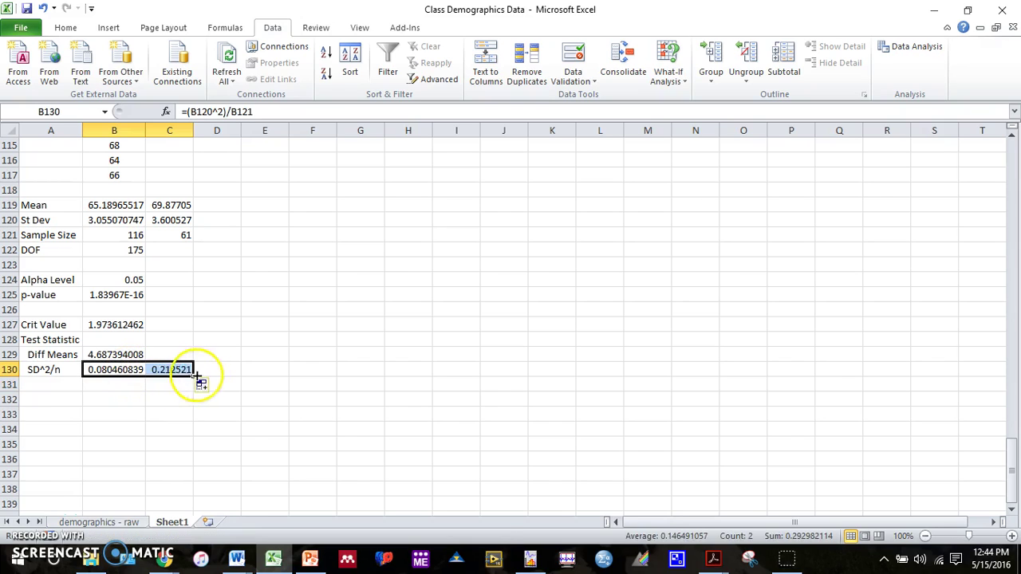
{"action": "double_click", "coordinate": [173, 370]}
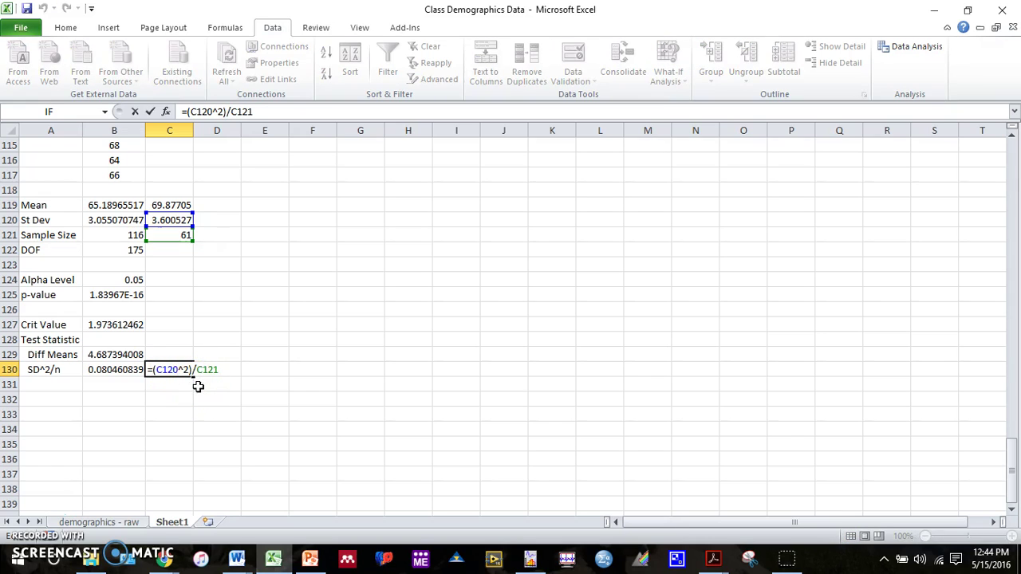
{"action": "key", "text": "Return"}
{"action": "left_click", "coordinate": [173, 387]}
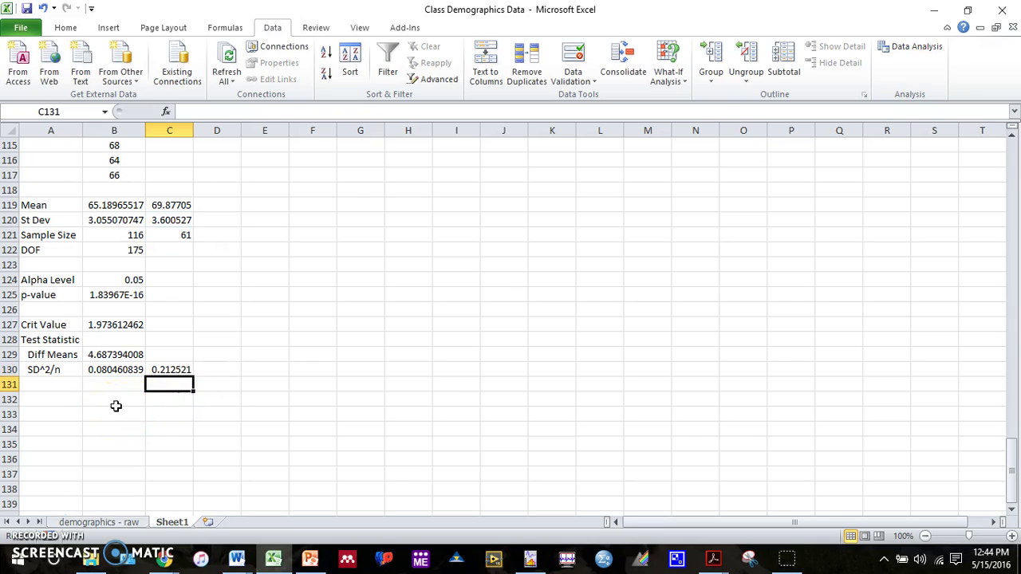
Enter =(B129)/SQRT(B130+C130) in B128, giving a test statistic of 8.659860702.
{"action": "left_click", "coordinate": [114, 341]}
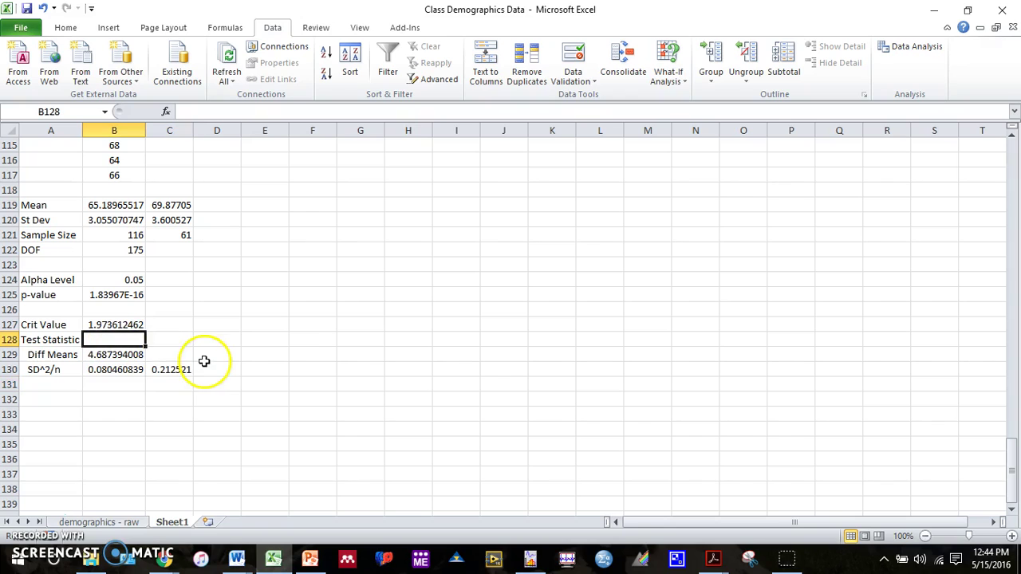
{"action": "type", "text": "="}
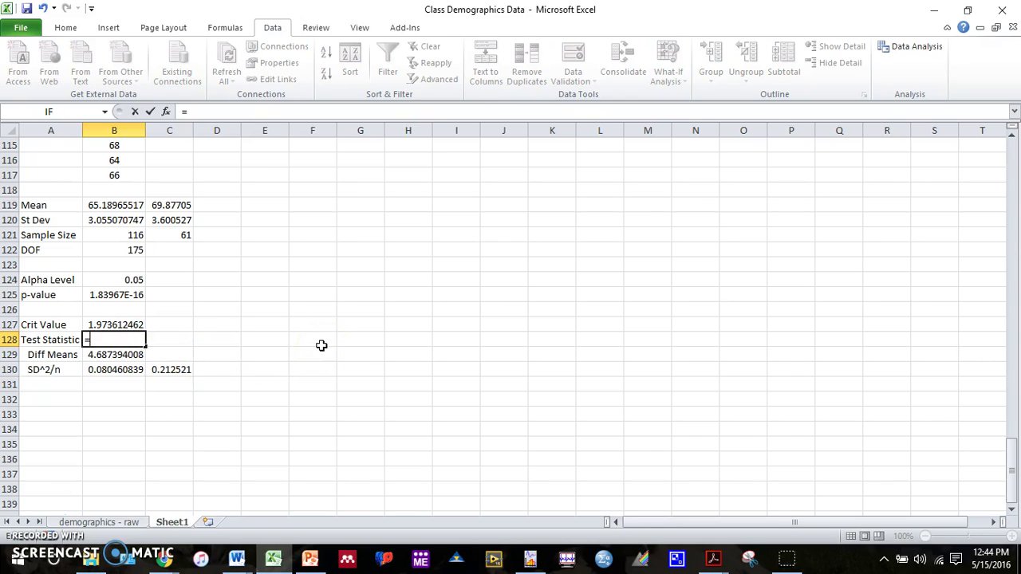
{"action": "type", "text": "("}
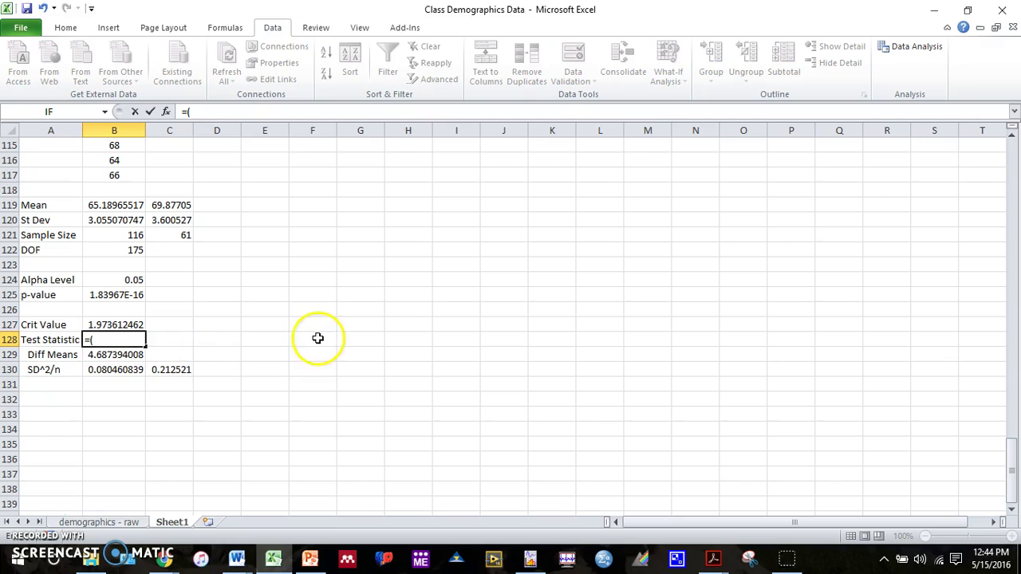
{"action": "left_click", "coordinate": [124, 356]}
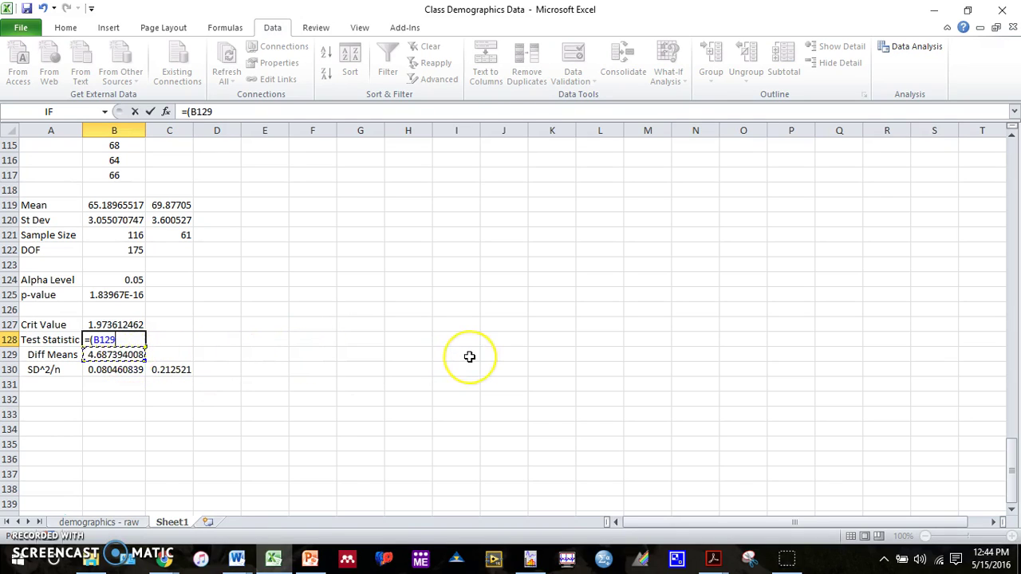
{"action": "type", "text": ")/"}
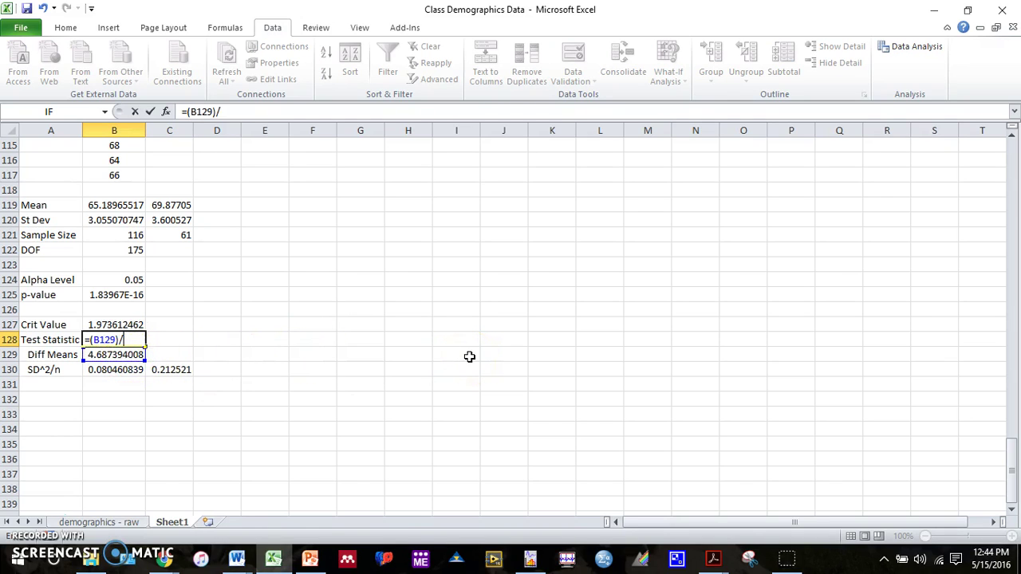
{"action": "type", "text": "("}
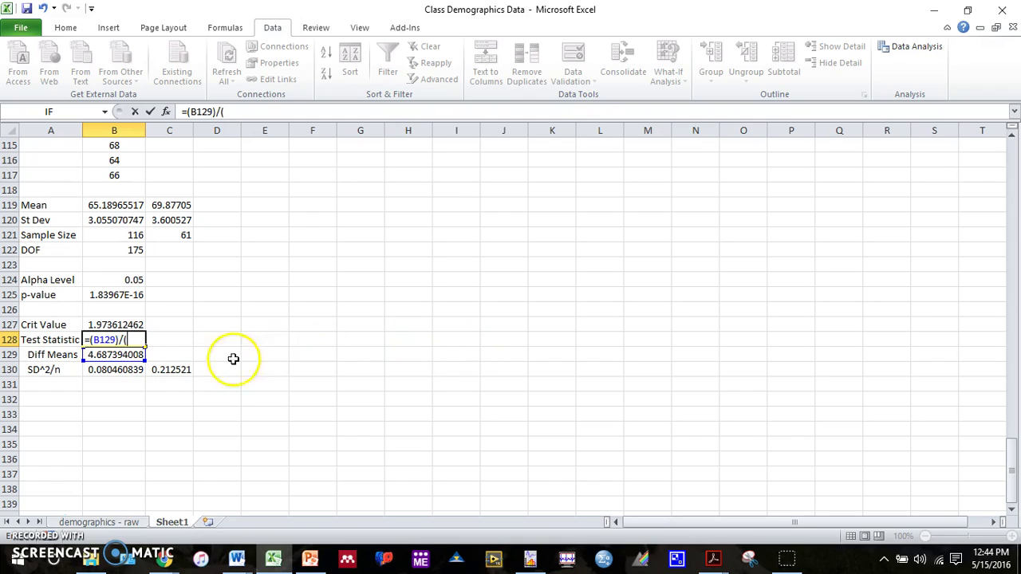
{"action": "key", "text": "BackSpace"}
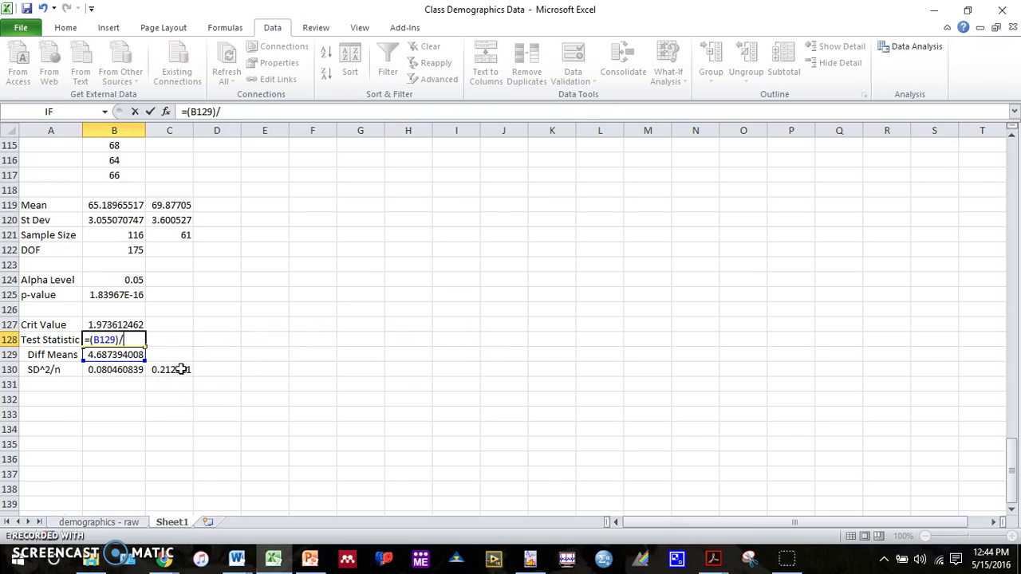
{"action": "type", "text": "SQRT"}
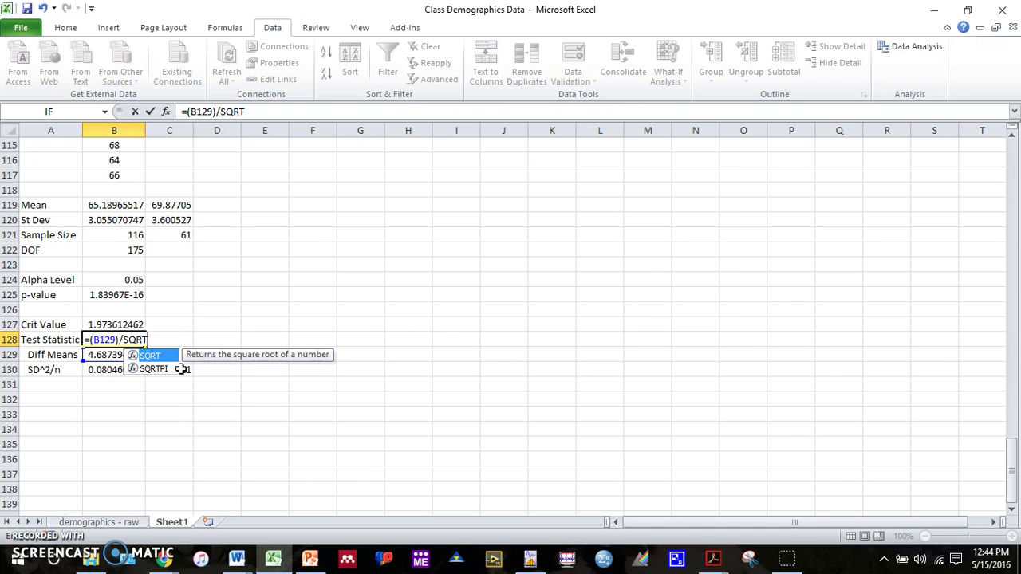
{"action": "type", "text": "("}
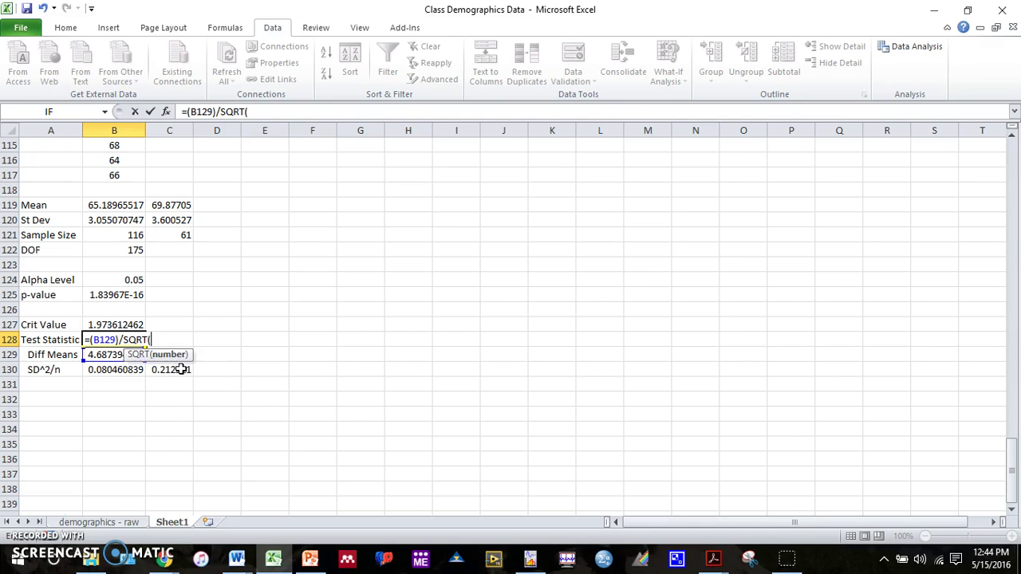
{"action": "left_click", "coordinate": [114, 371]}
{"action": "type", "text": "+"}
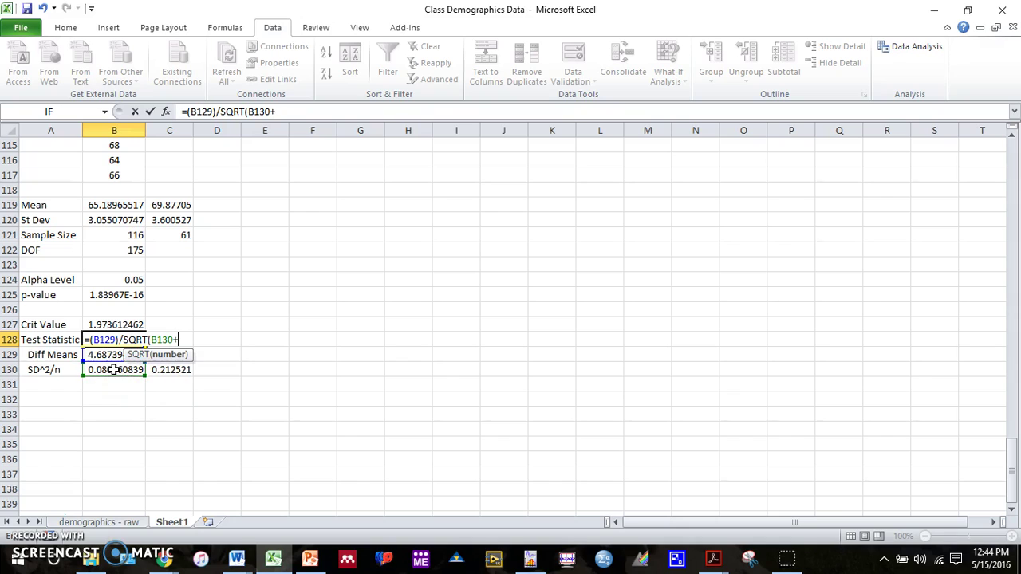
{"action": "left_click", "coordinate": [164, 370]}
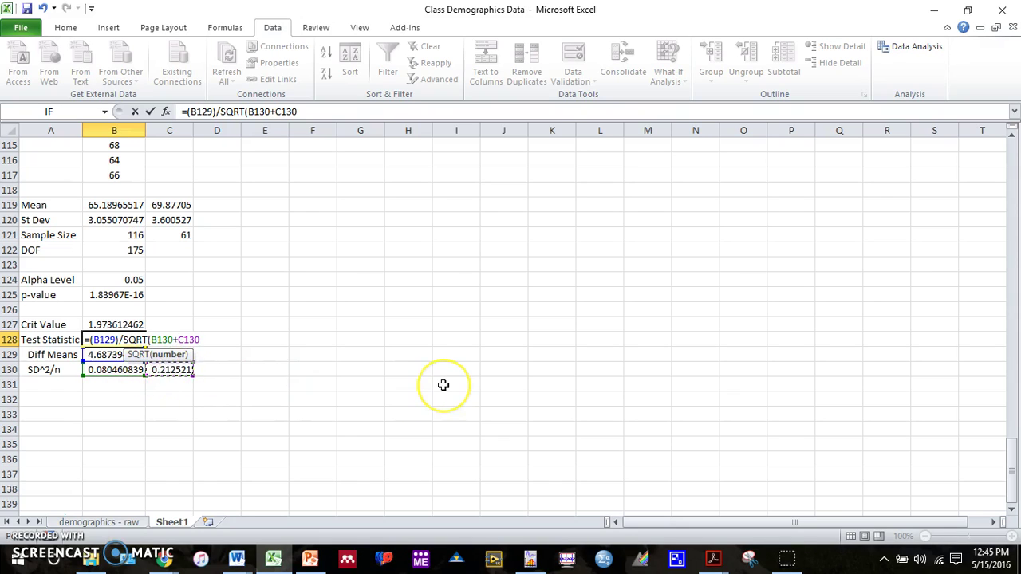
{"action": "type", "text": ")"}
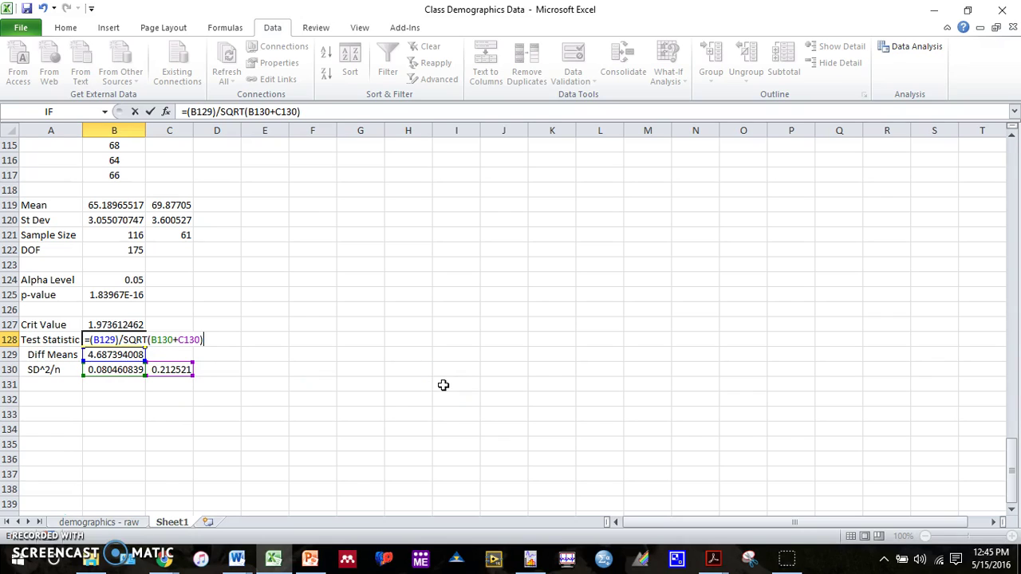
{"action": "key", "text": "Return"}
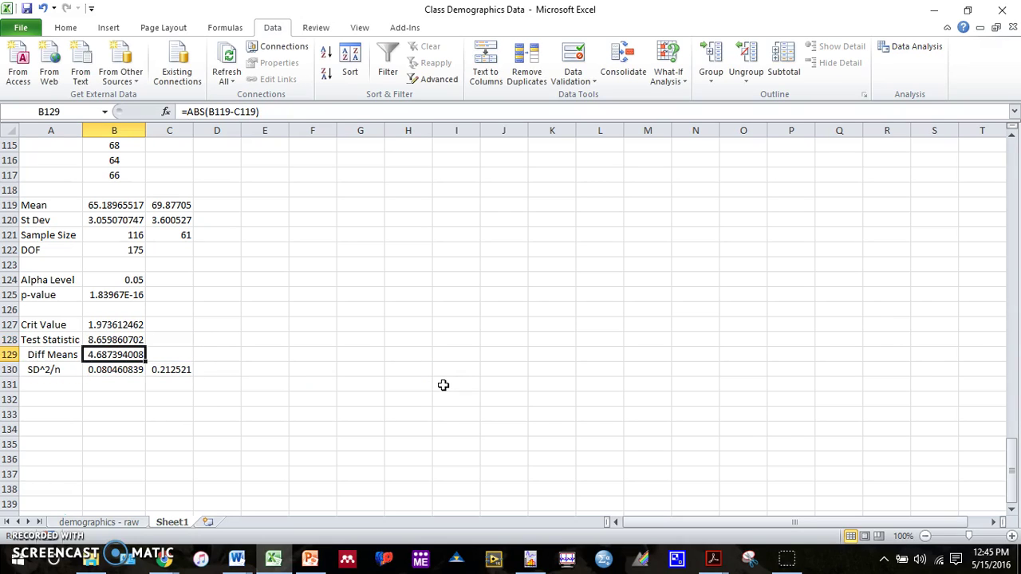